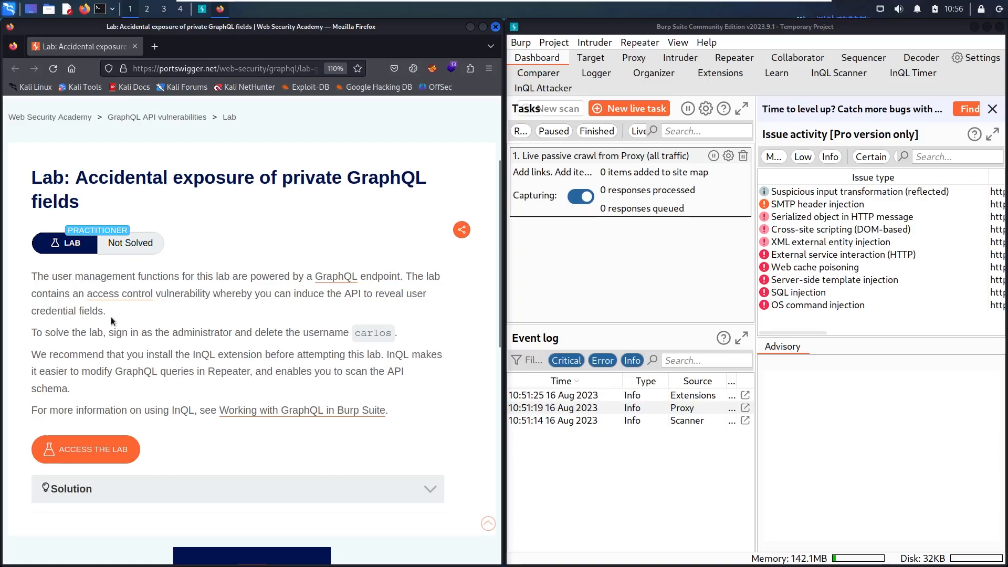
- Review the lab goal: log in as administrator and delete user carlos
{"action": "double_click", "coordinate": [202, 332]}
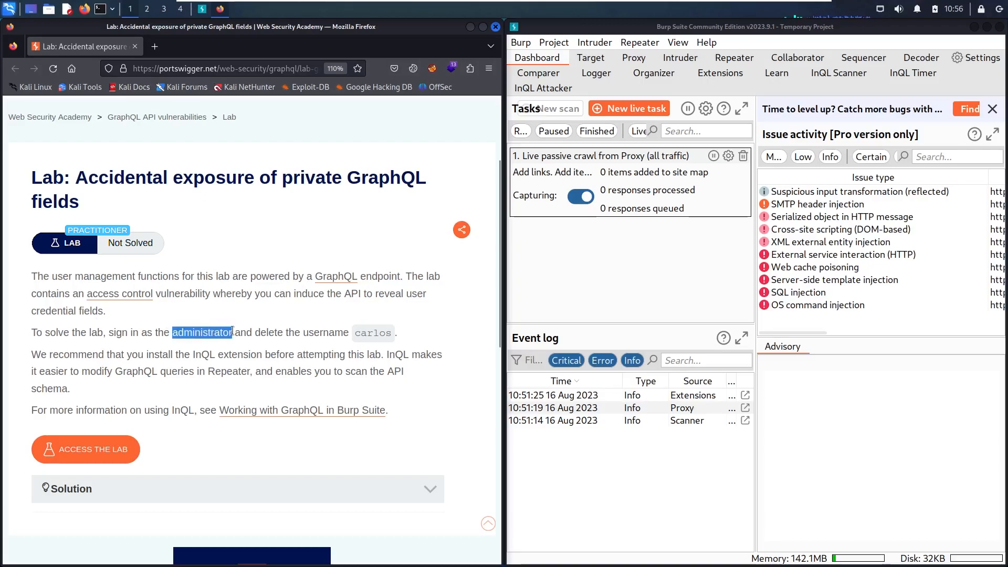
{"action": "left_click_drag", "start_coordinate": [254, 332], "coordinate": [393, 332]}
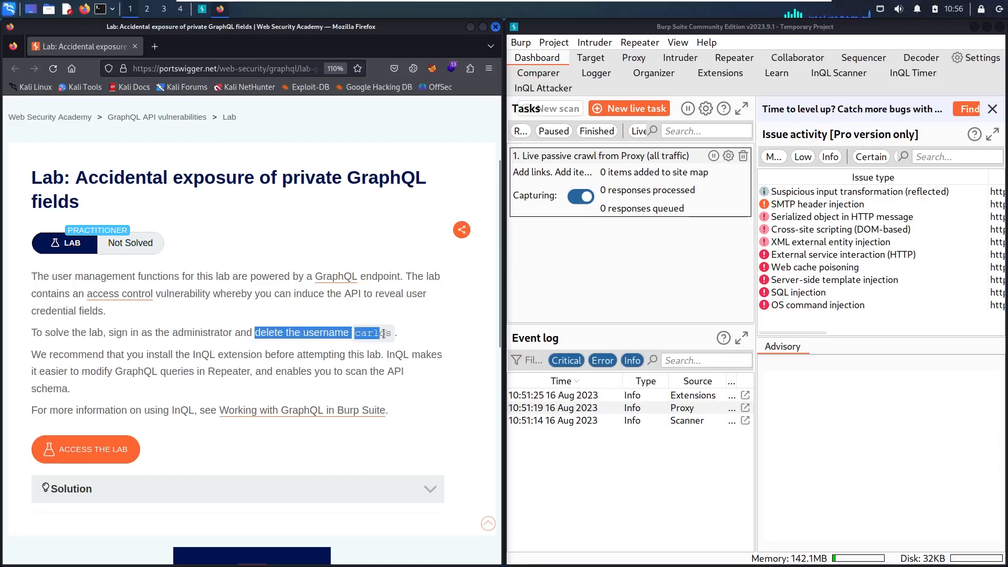
{"action": "left_click", "coordinate": [417, 322]}
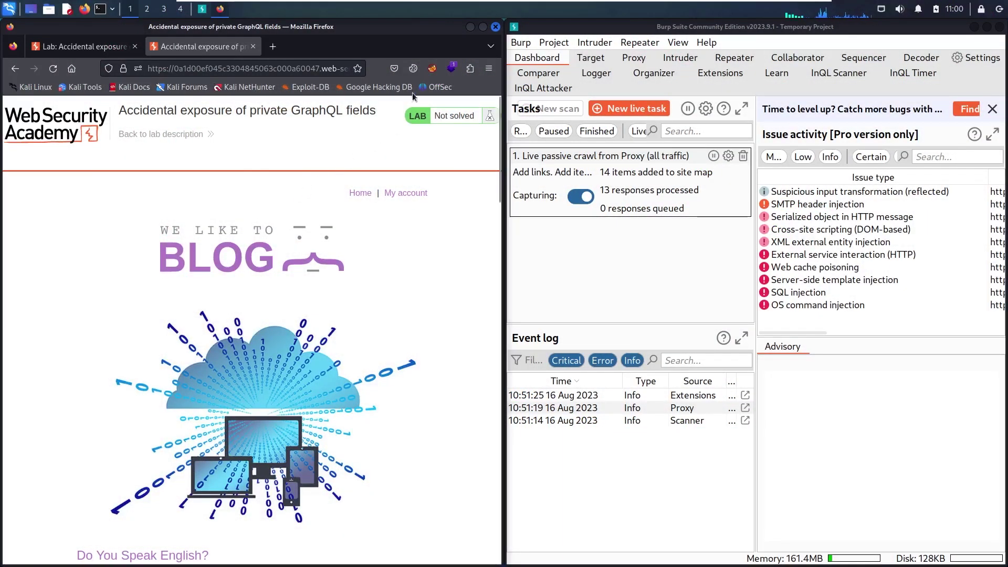
- Route browser traffic through the BurpSuite community proxy via FoxyProxy
{"action": "left_click", "coordinate": [431, 69]}
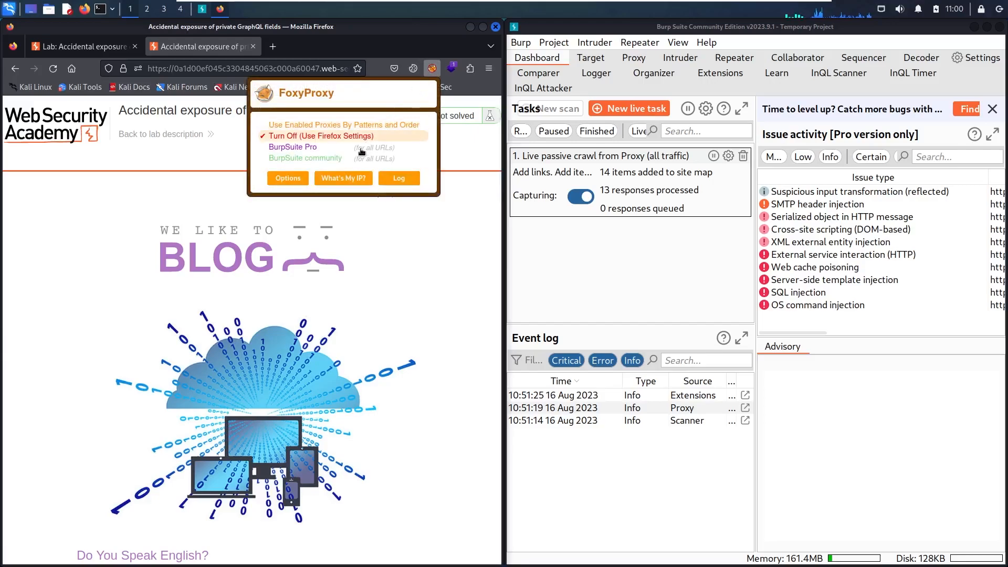
{"action": "left_click", "coordinate": [315, 158]}
{"action": "left_click", "coordinate": [284, 166]}
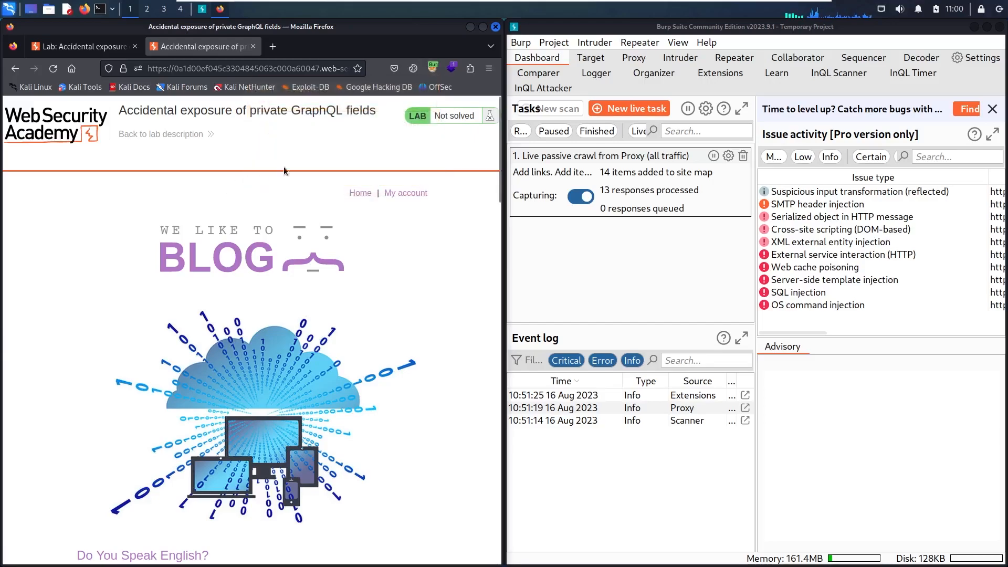
- Check interception is off in Burp's Proxy, then reload the blog to capture its traffic
{"action": "left_click", "coordinate": [634, 58]}
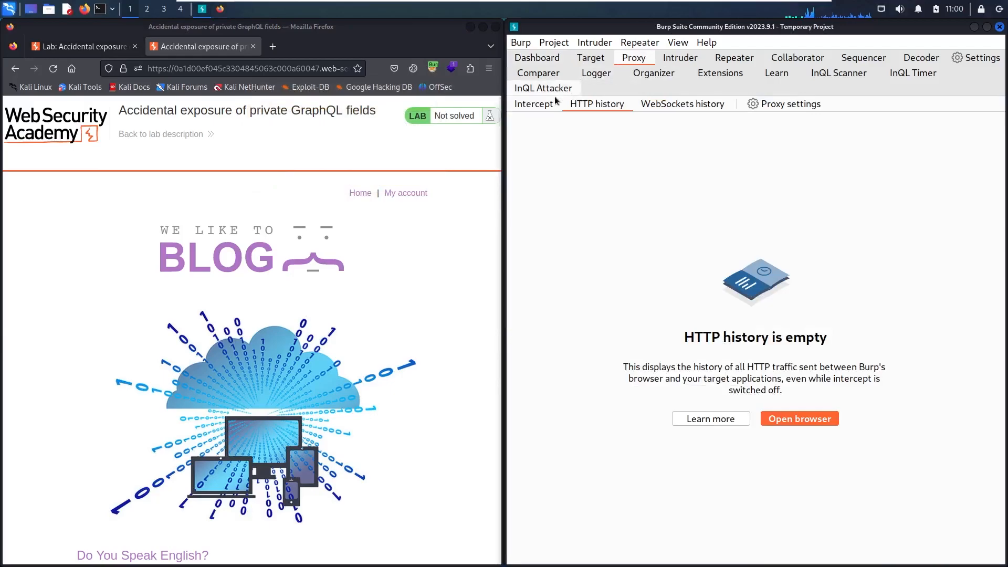
{"action": "left_click", "coordinate": [534, 103]}
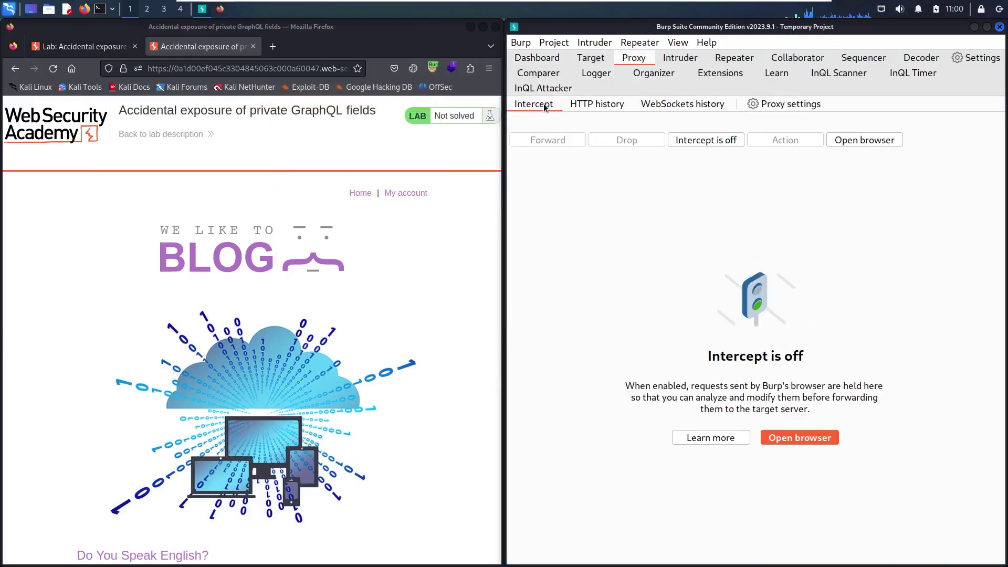
{"action": "left_click", "coordinate": [687, 144]}
{"action": "left_click", "coordinate": [687, 144]}
{"action": "left_click", "coordinate": [598, 104]}
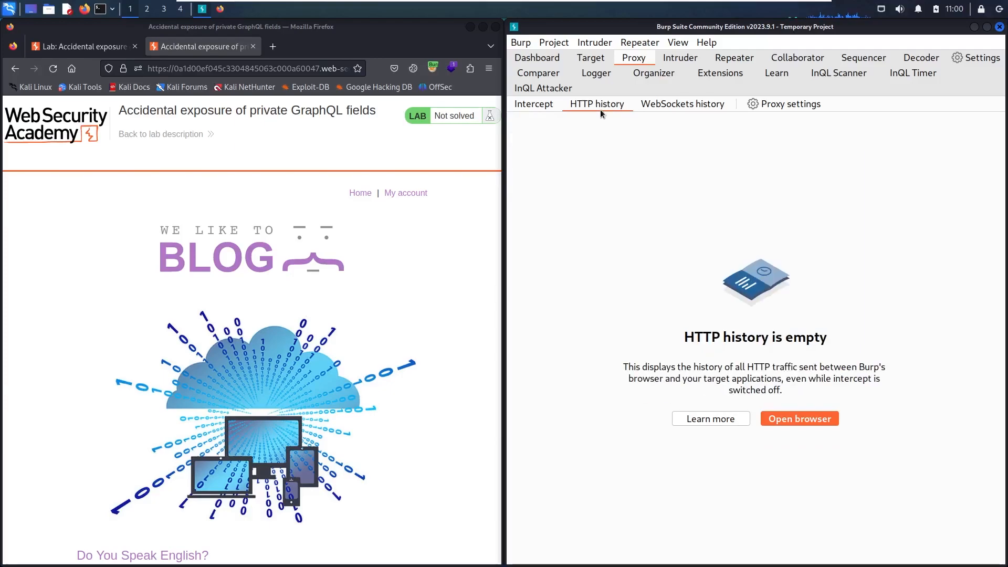
{"action": "left_click", "coordinate": [53, 69]}
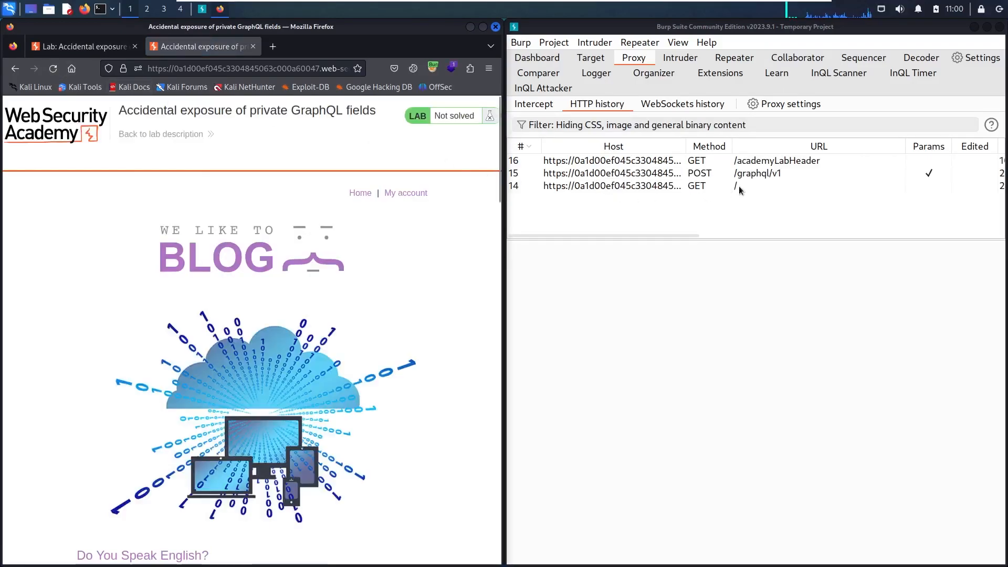
- Inspect the POST /graphql/v1 blog-summaries request in HTTP history and go to My account
{"action": "left_click", "coordinate": [795, 175]}
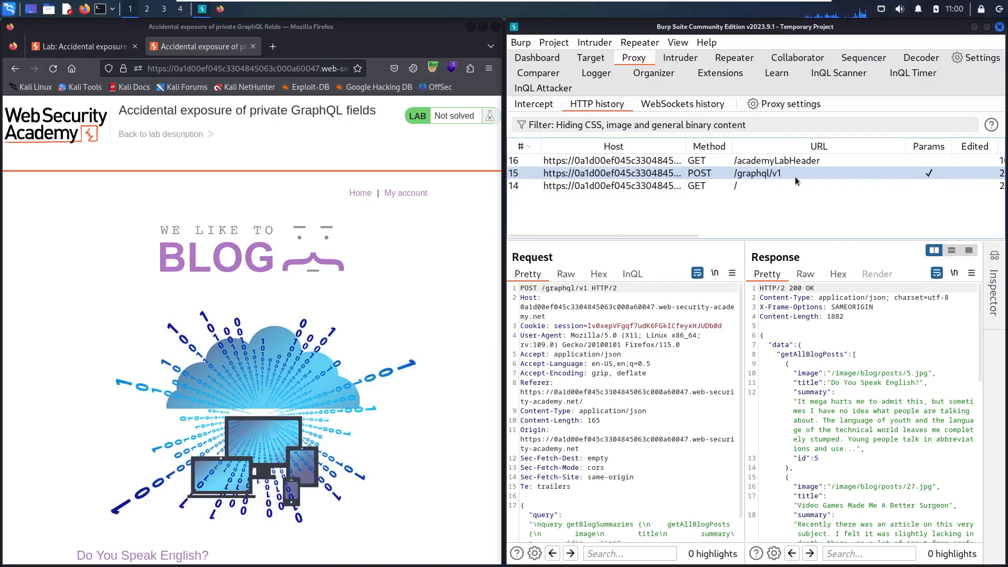
{"action": "scroll", "coordinate": [673, 370], "scroll_direction": "down", "scroll_amount": 1}
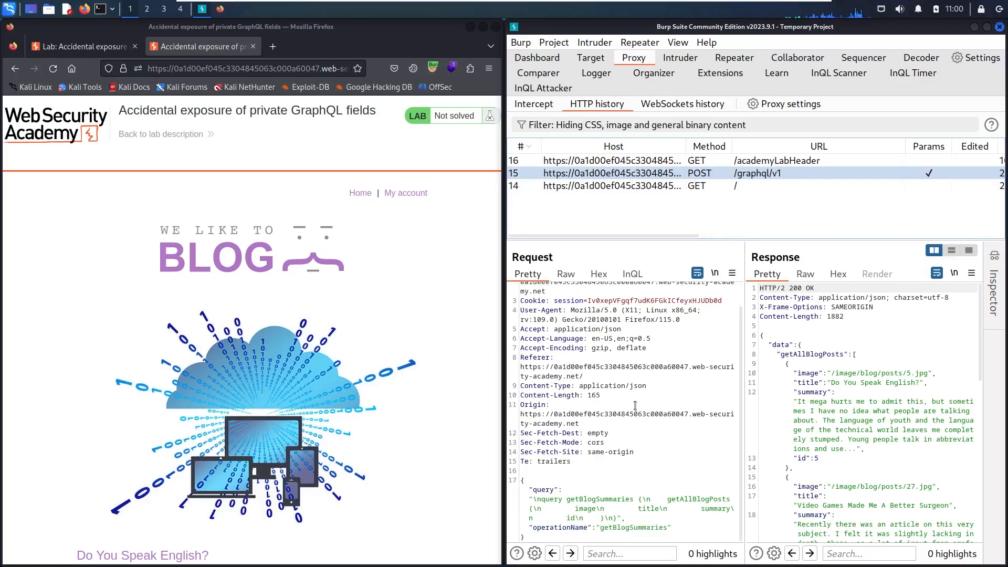
{"action": "left_click", "coordinate": [452, 197]}
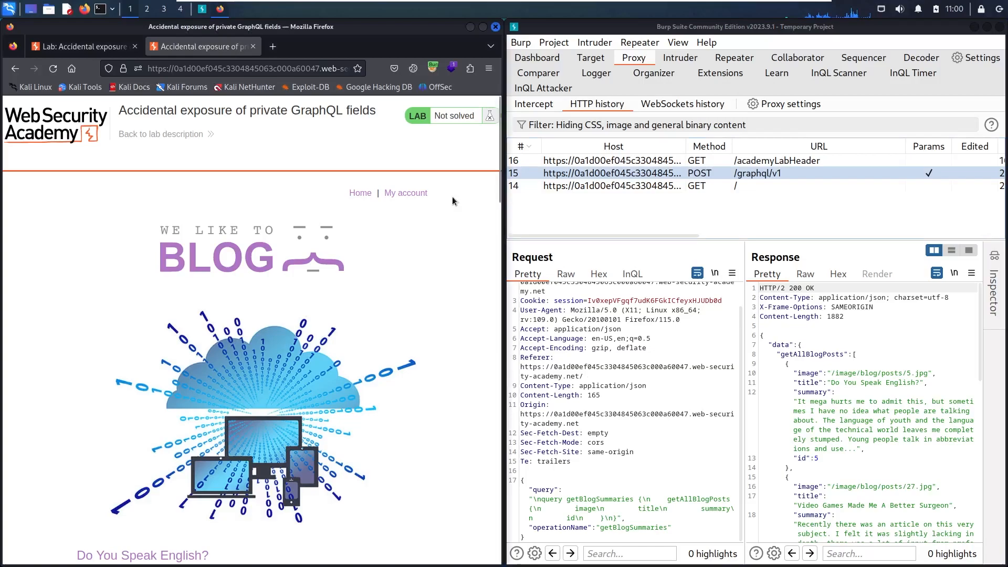
{"action": "left_click", "coordinate": [416, 194]}
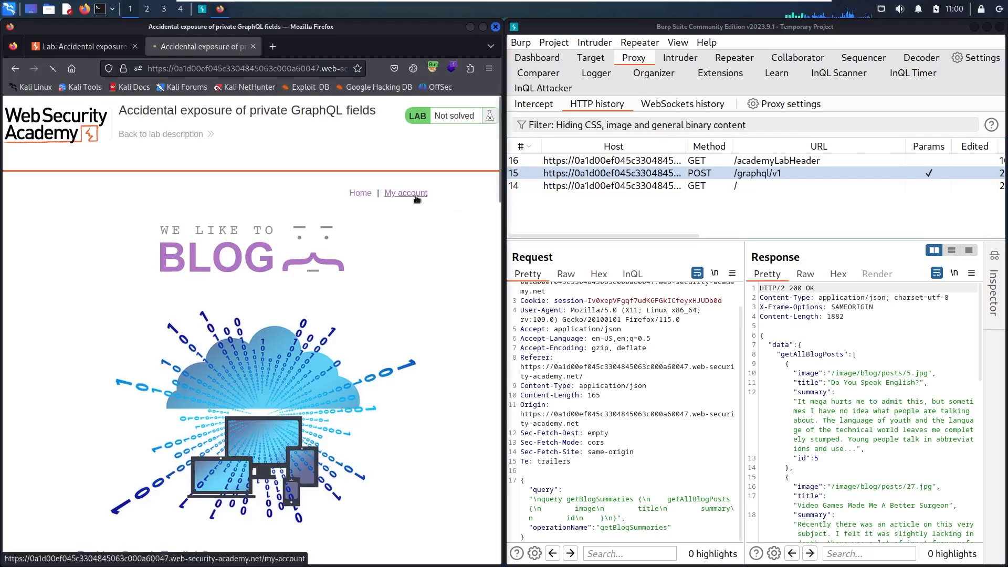
- Attempt login as popo, get an invalid credentials error, and select the captured login request
{"action": "left_click", "coordinate": [107, 261]}
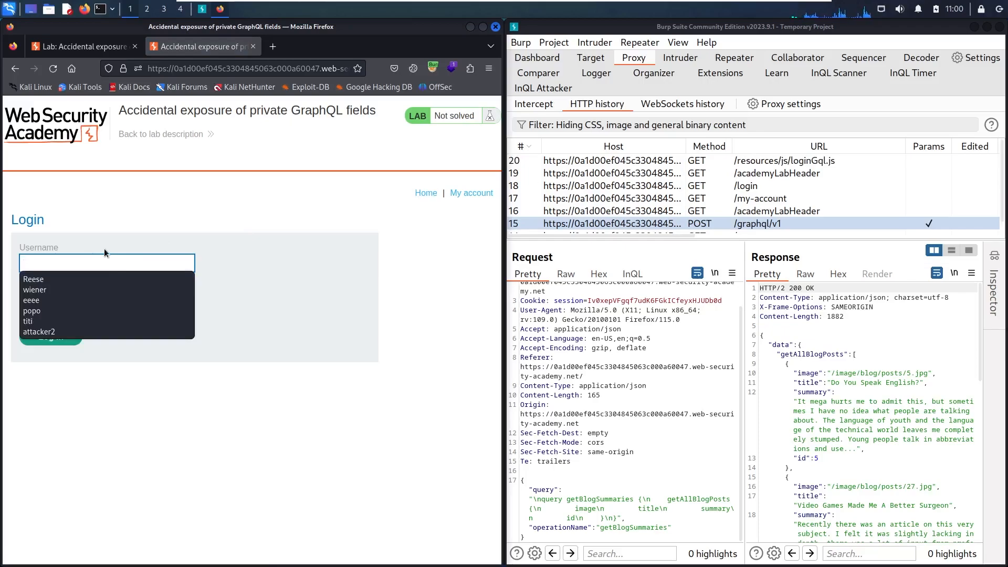
{"action": "type", "text": "popo"}
{"action": "key", "text": "Tab"}
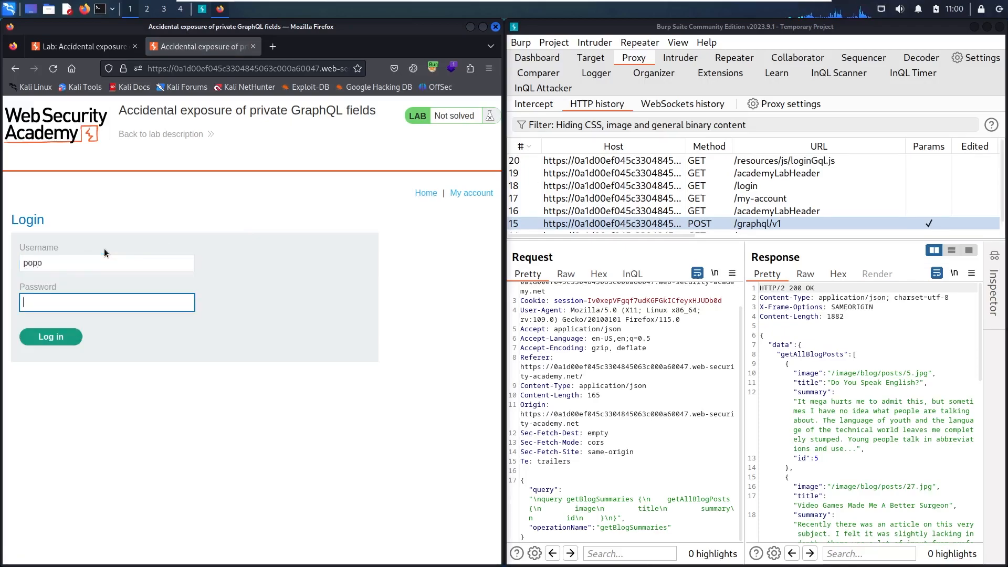
{"action": "type", "text": "popo"}
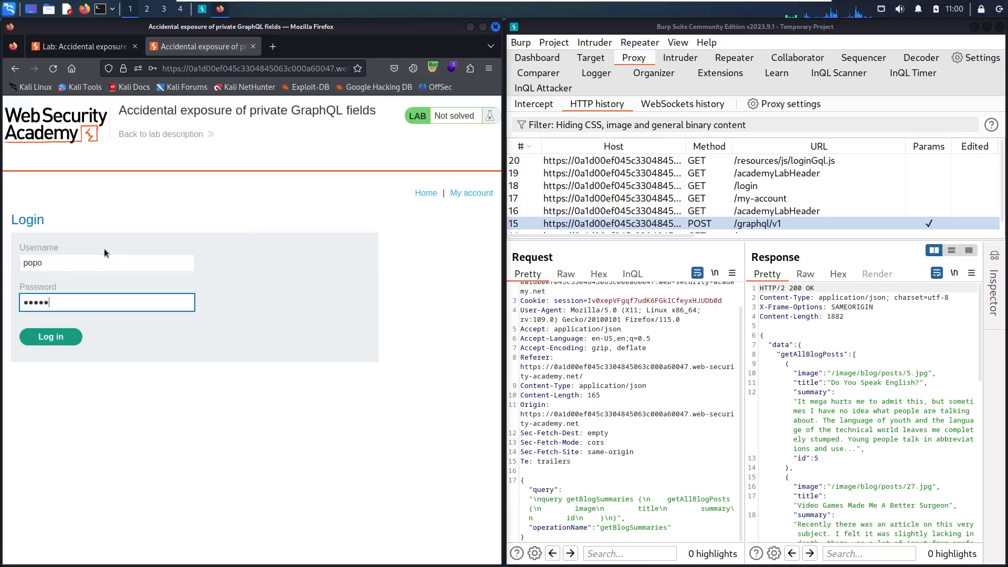
{"action": "key", "text": "Return"}
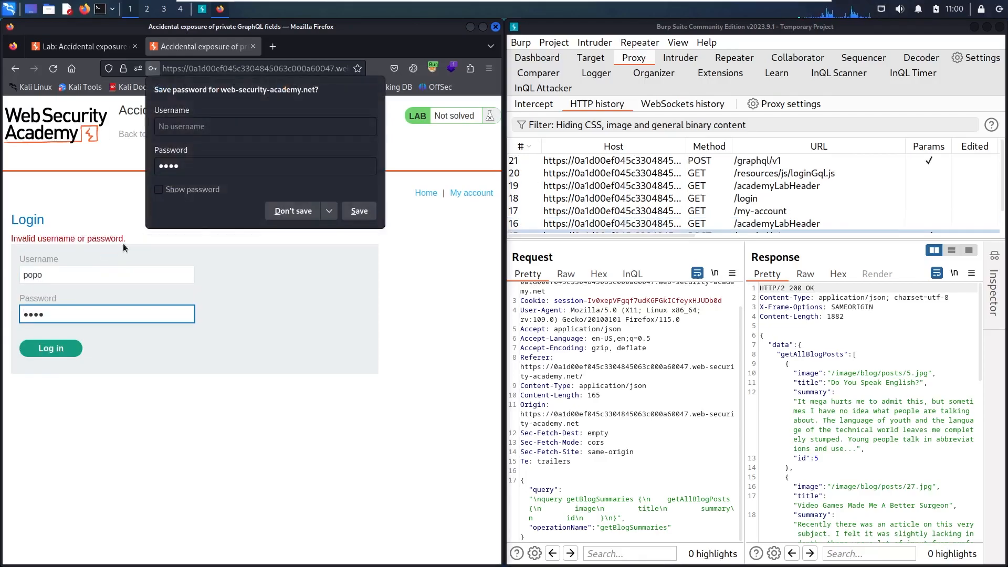
{"action": "left_click", "coordinate": [293, 210]}
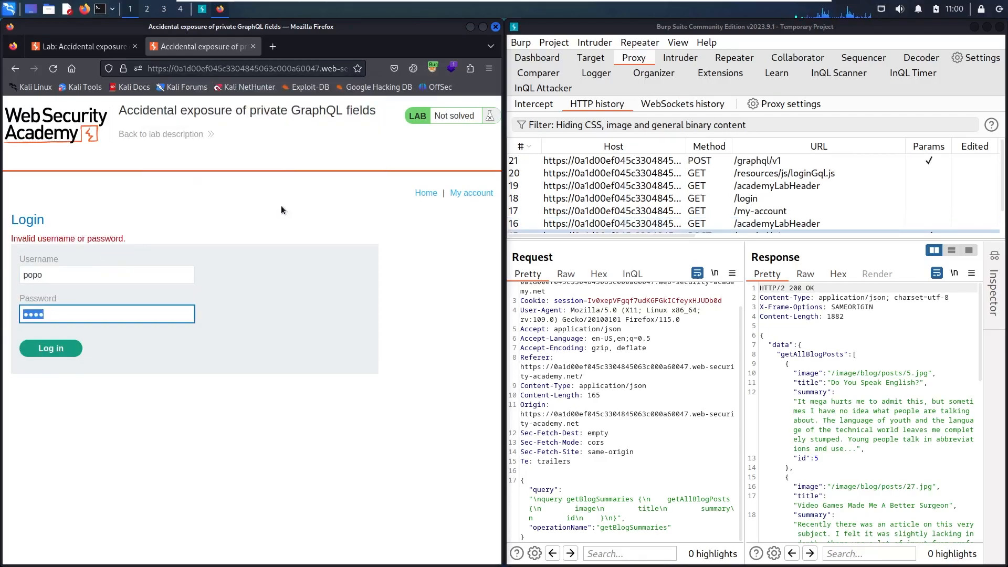
{"action": "left_click", "coordinate": [747, 162]}
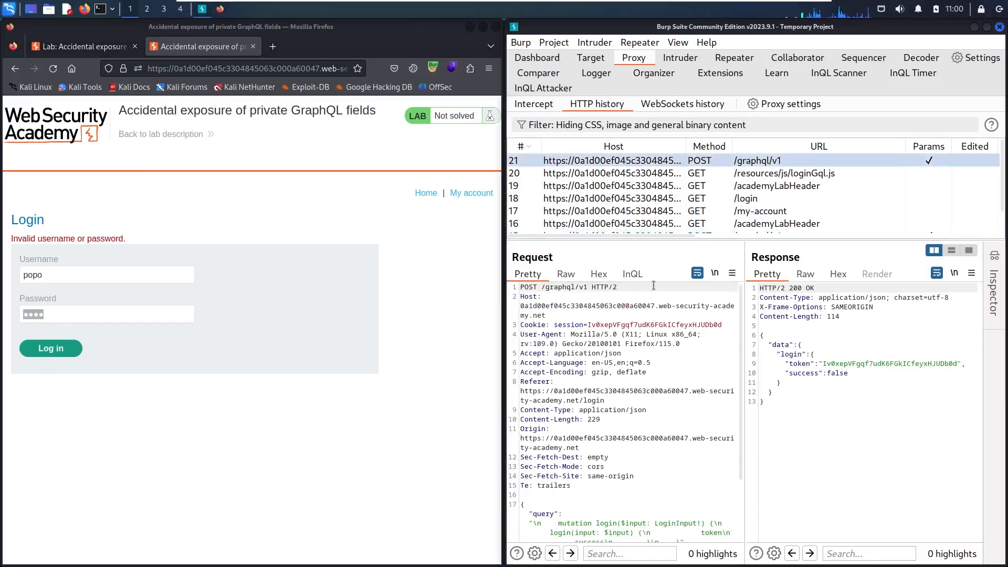
- Send the popo login request to Repeater and review its POST /graphql/v1 details
{"action": "right_click", "coordinate": [566, 333]}
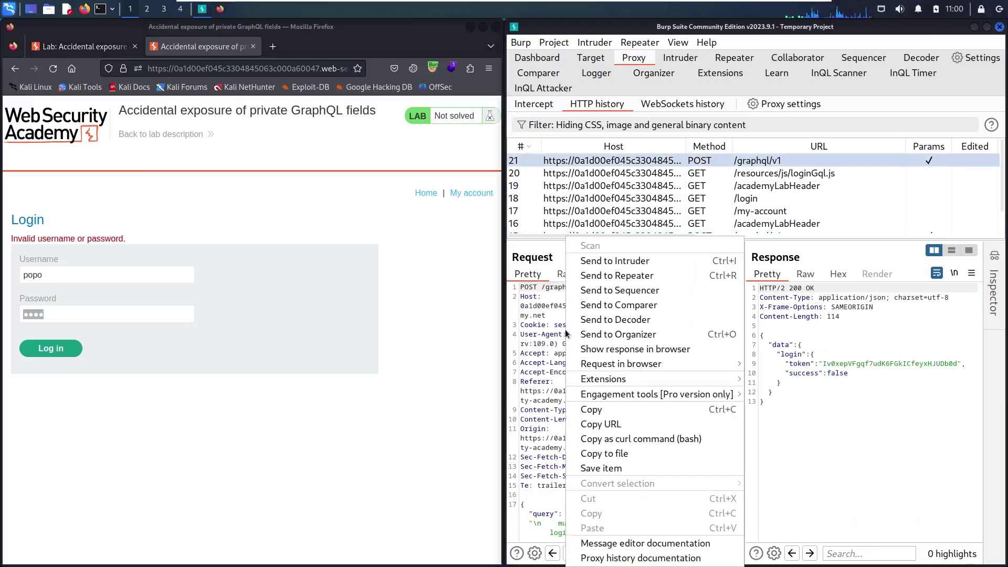
{"action": "left_click", "coordinate": [617, 275]}
{"action": "left_click", "coordinate": [722, 58]}
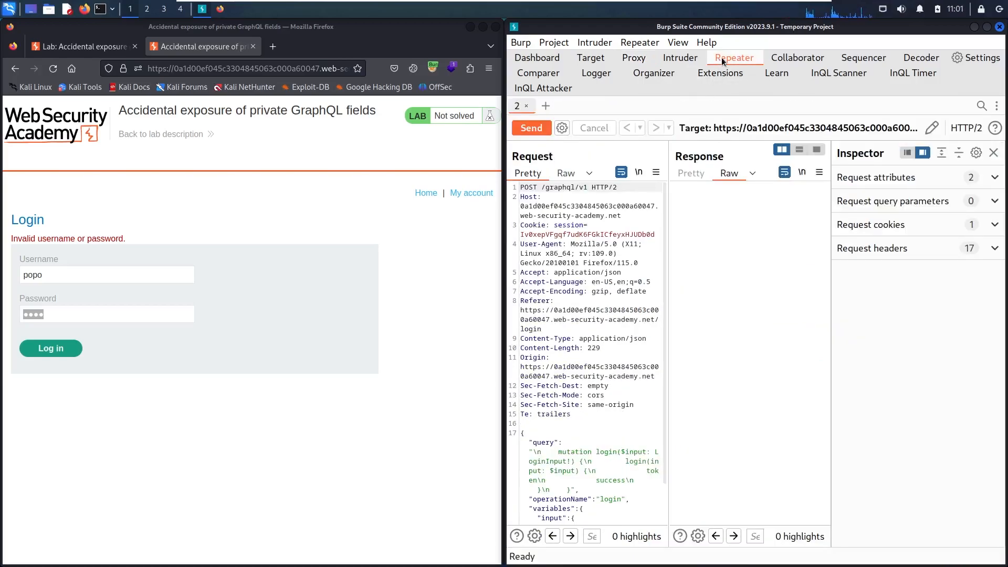
{"action": "left_click", "coordinate": [993, 153]}
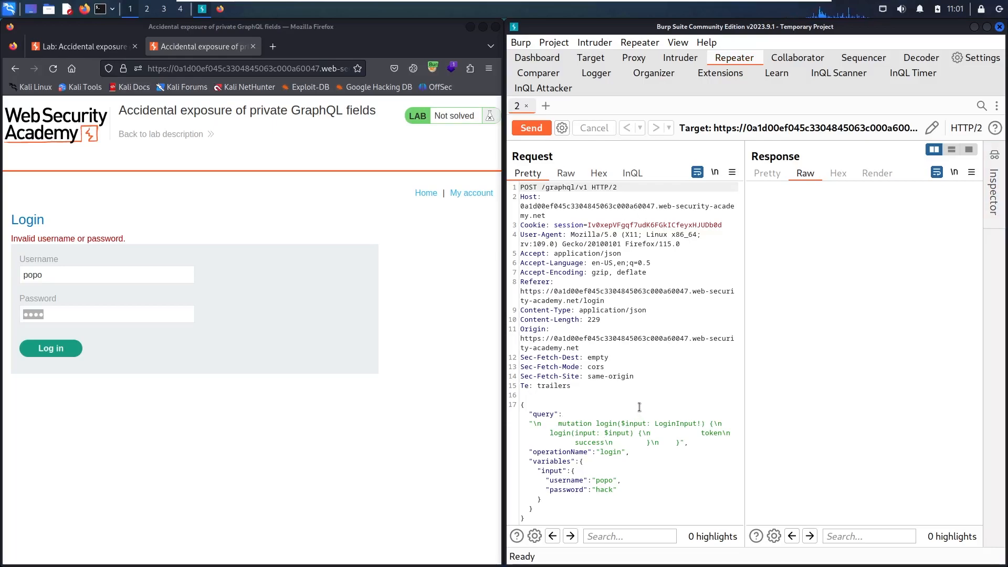
{"action": "double_click", "coordinate": [559, 187]}
{"action": "double_click", "coordinate": [528, 186]}
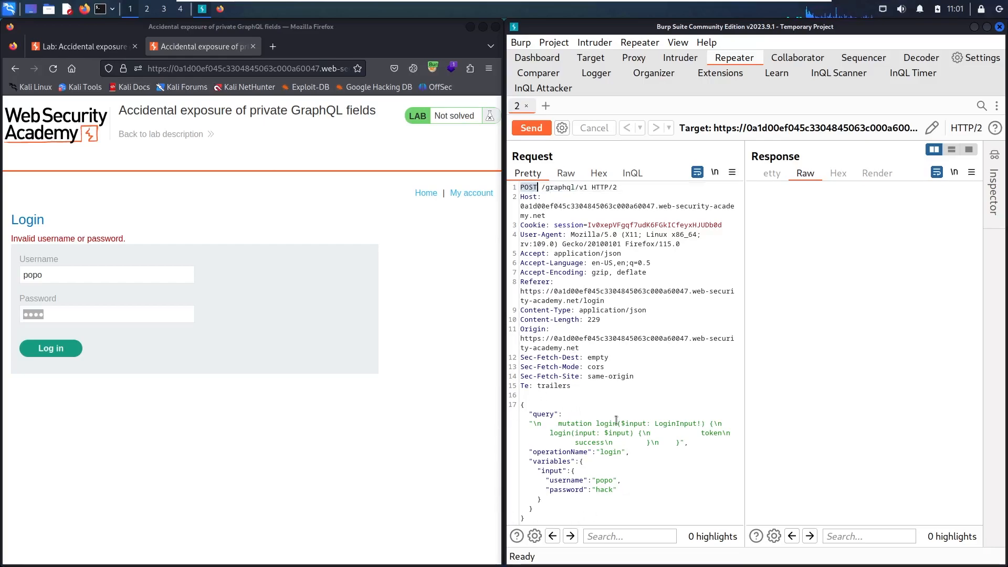
- View the login mutation in the InQL tab, resend it and confirm success is false
{"action": "left_click", "coordinate": [630, 173]}
{"action": "left_click_drag", "start_coordinate": [626, 297], "coordinate": [625, 341]}
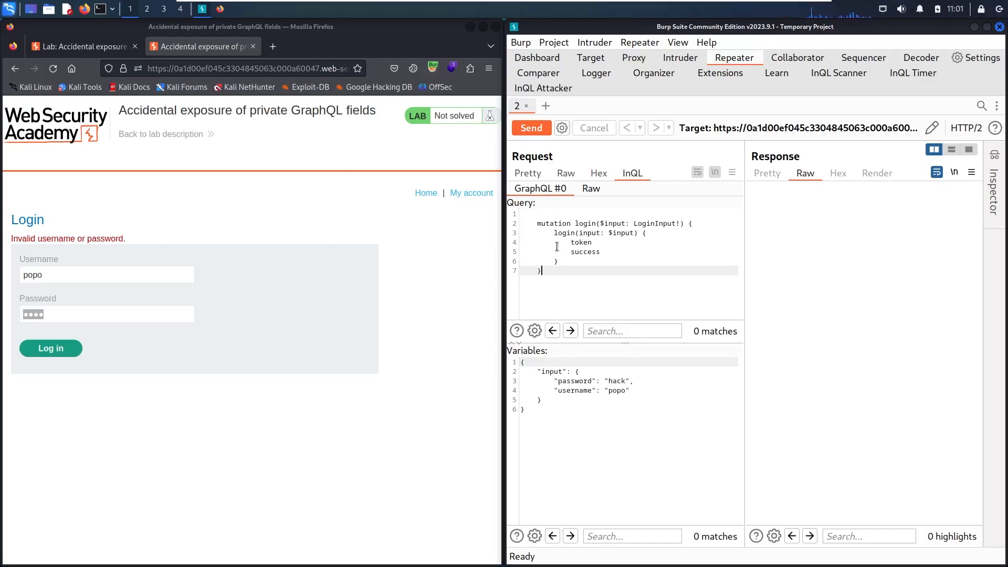
{"action": "left_click", "coordinate": [531, 128]}
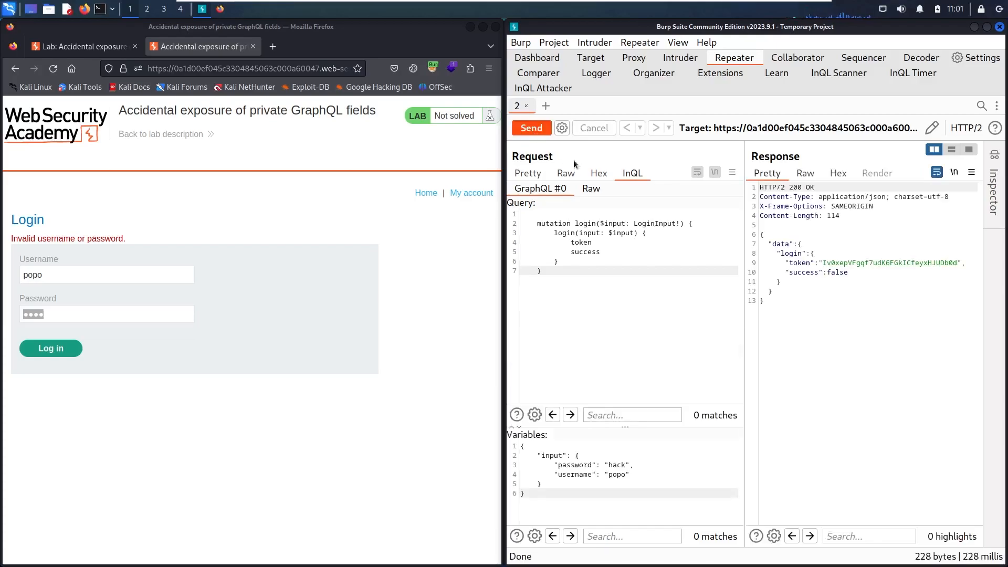
{"action": "left_click", "coordinate": [786, 273]}
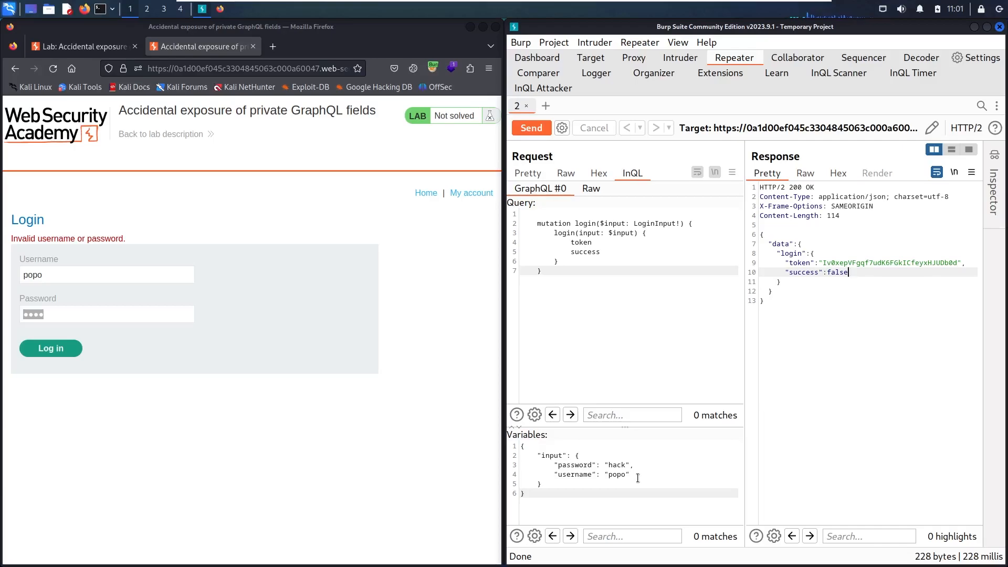
- Copy the GraphQL endpoint URL into InQL Scanner and load its schema
{"action": "left_click", "coordinate": [528, 173]}
{"action": "right_click", "coordinate": [548, 254]}
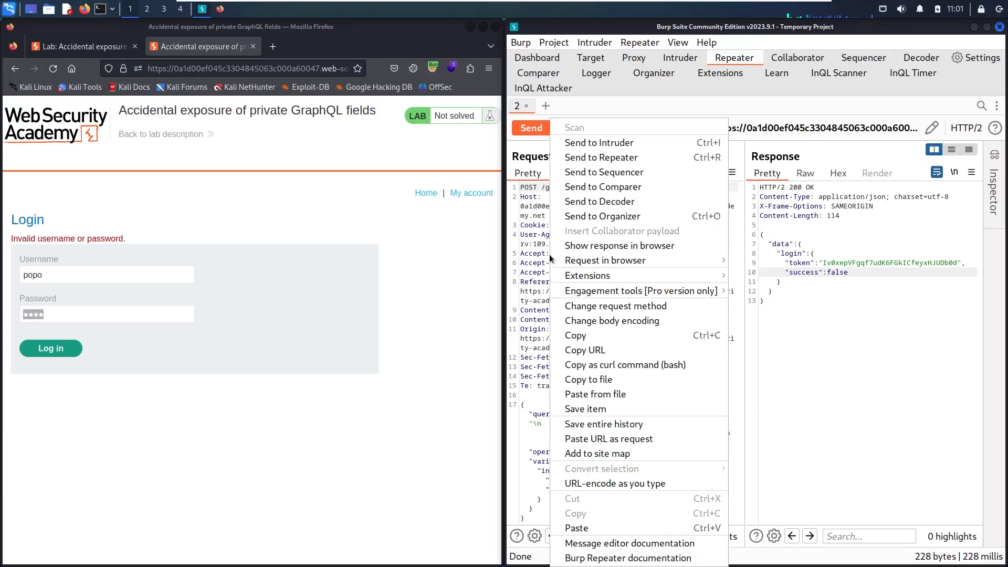
{"action": "left_click", "coordinate": [618, 351]}
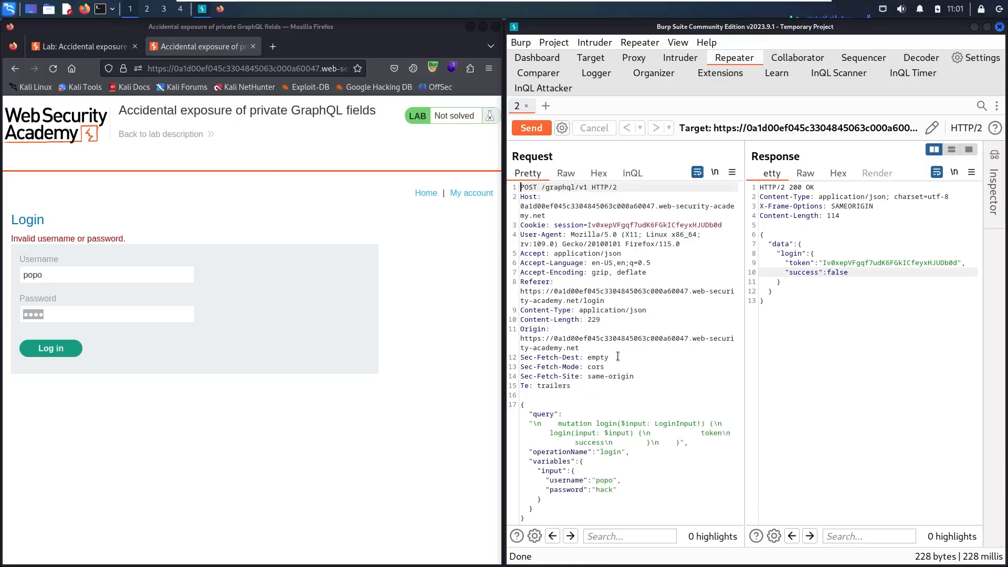
{"action": "left_click", "coordinate": [816, 76]}
{"action": "left_click", "coordinate": [764, 104]}
{"action": "key", "text": "ctrl+v"}
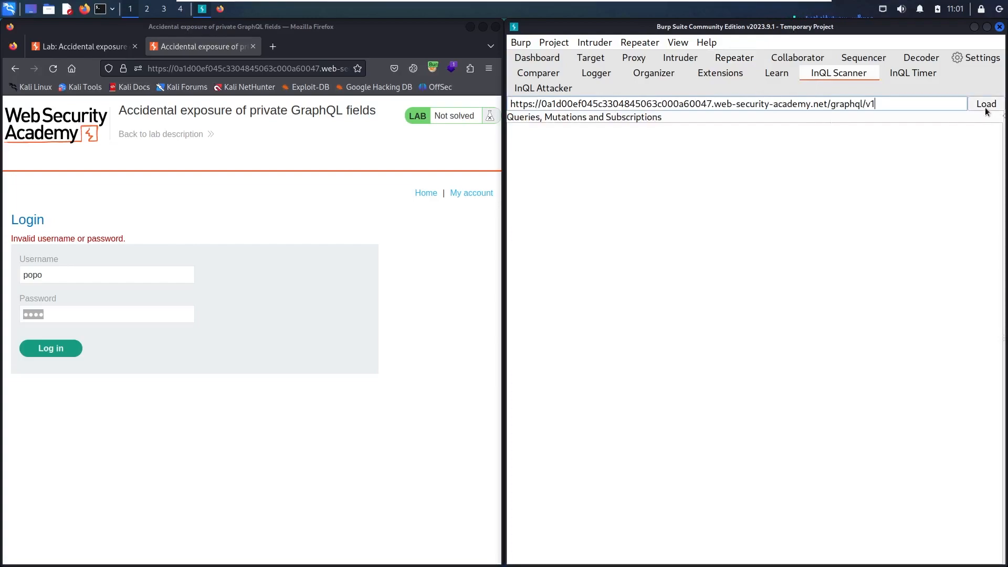
{"action": "left_click", "coordinate": [986, 104]}
{"action": "left_click", "coordinate": [553, 130]}
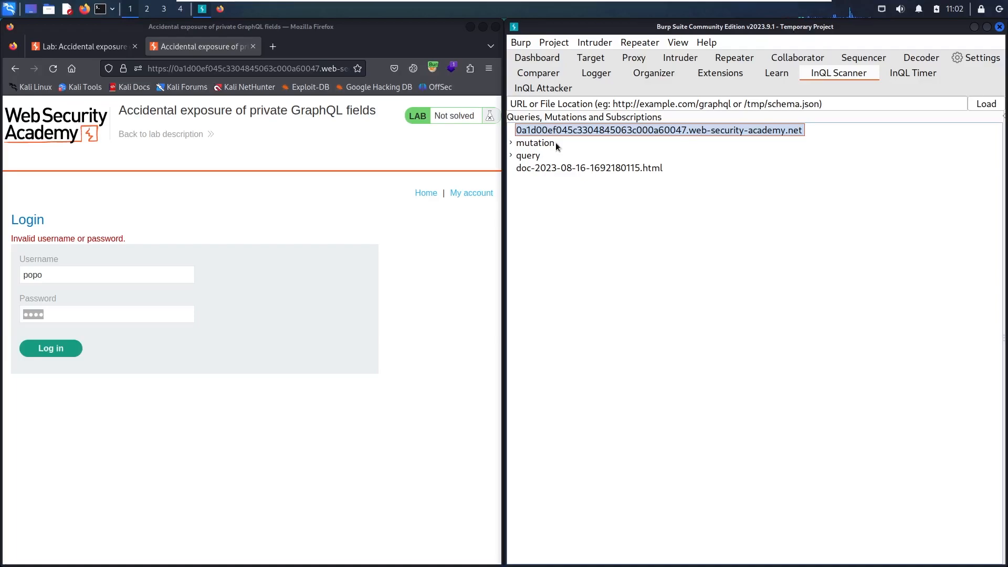
- Browse the scanned queries getAllBlogPosts, getBlogPost and getUser, selecting the getUser query with its password field
{"action": "left_click", "coordinate": [511, 154]}
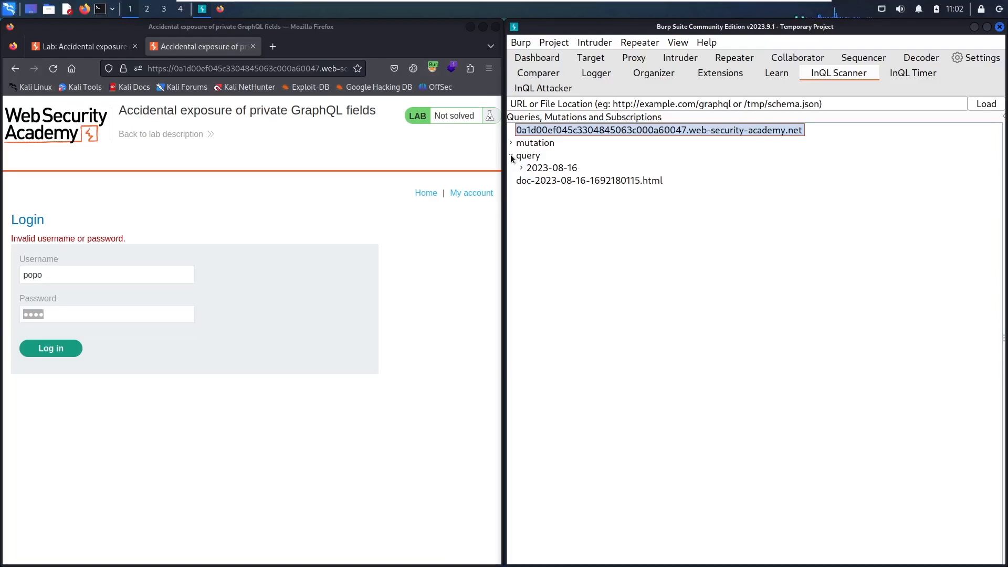
{"action": "left_click", "coordinate": [522, 167]}
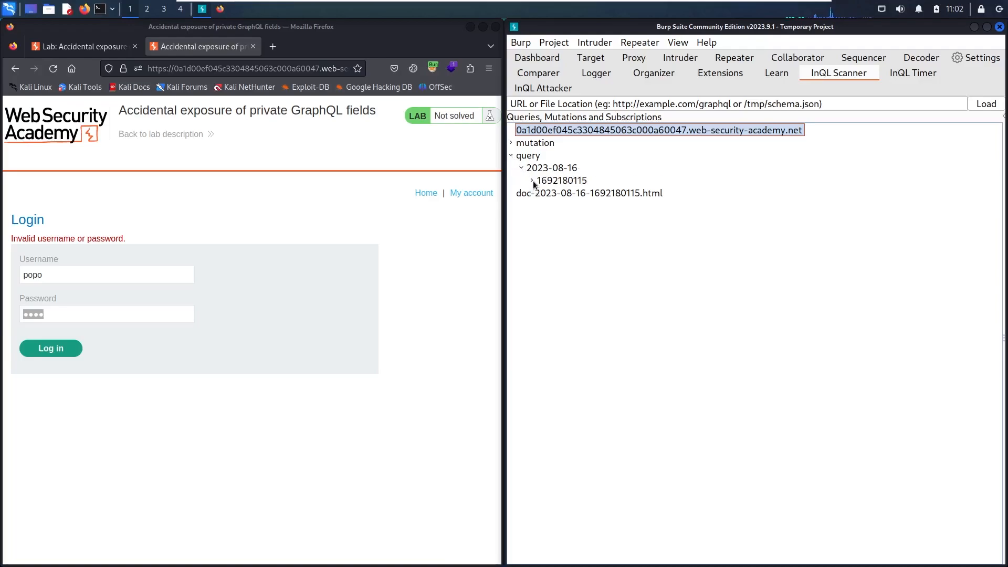
{"action": "left_click", "coordinate": [533, 180]}
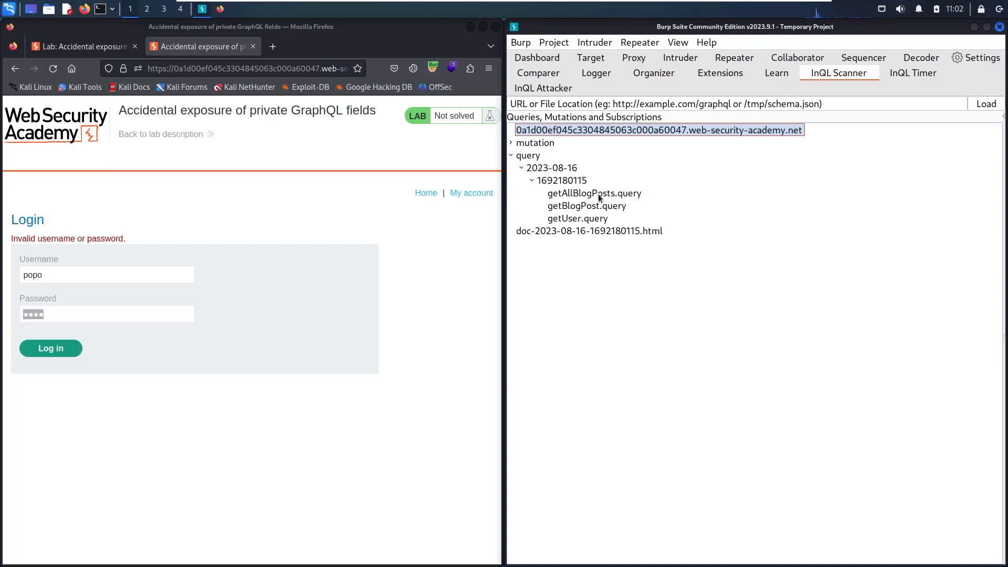
{"action": "left_click", "coordinate": [584, 195]}
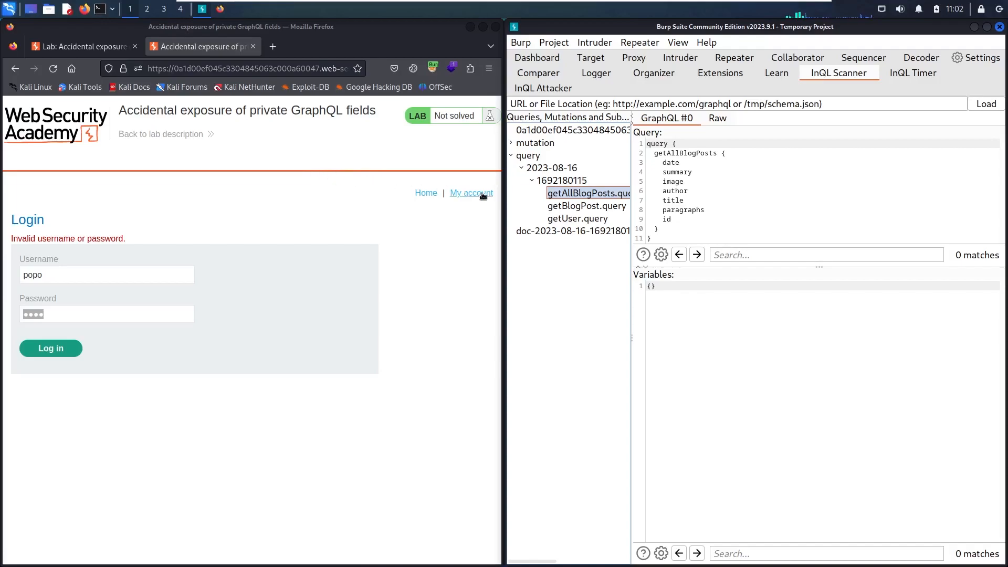
{"action": "left_click", "coordinate": [586, 206]}
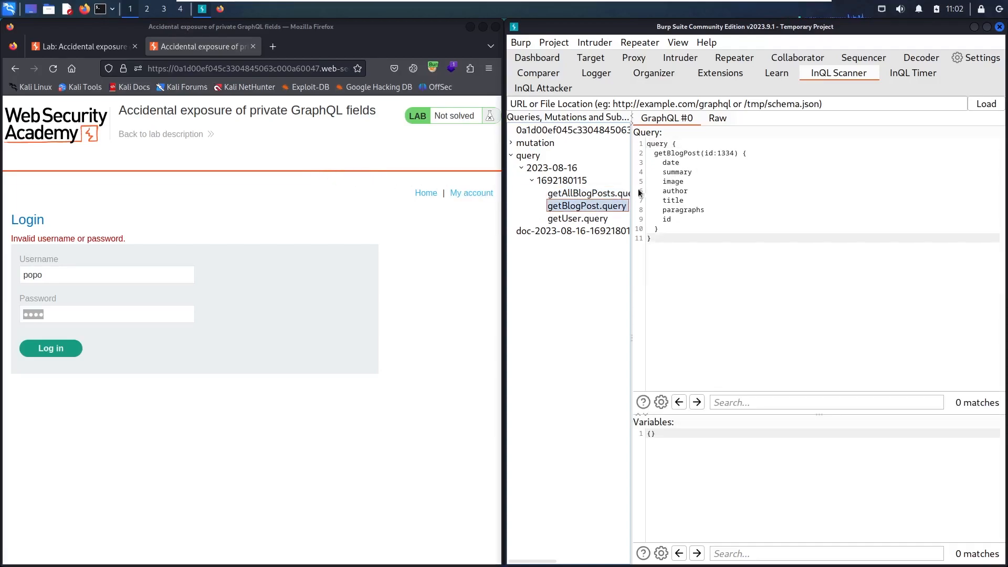
{"action": "left_click", "coordinate": [579, 220]}
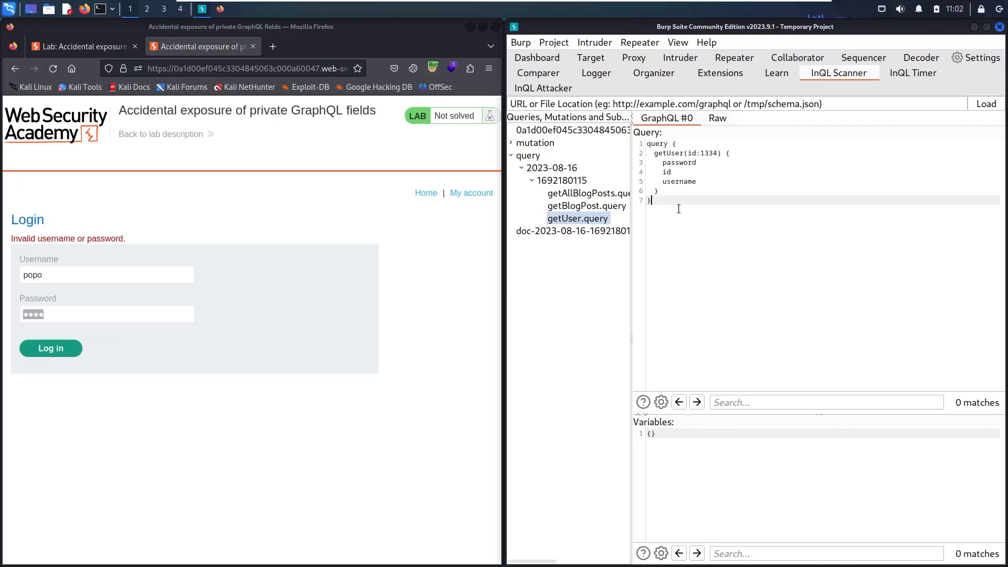
{"action": "left_click_drag", "start_coordinate": [655, 200], "coordinate": [647, 145]}
{"action": "key", "text": "ctrl+c"}
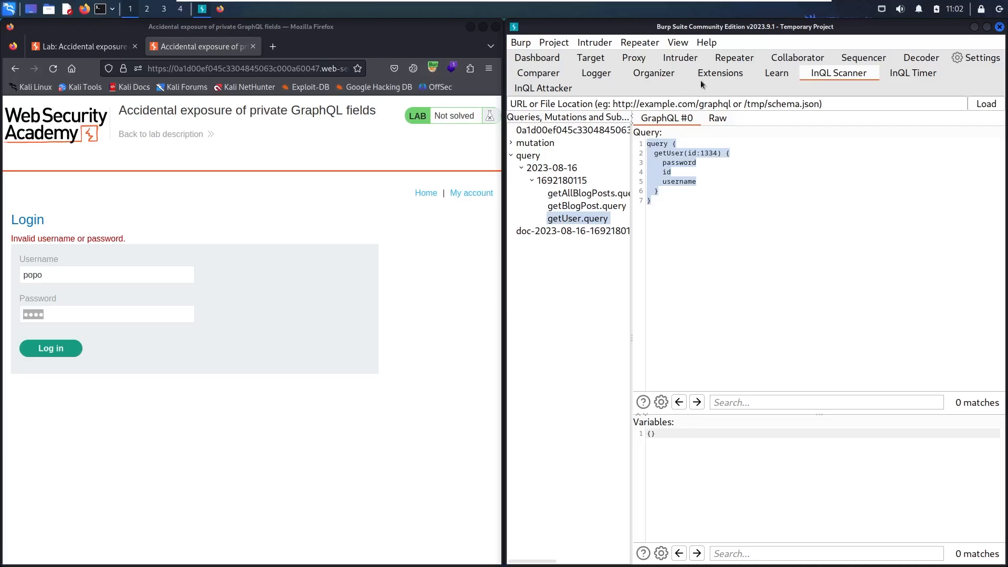
- Replace the Repeater login mutation with the getUser query for id 1 and send it
{"action": "left_click", "coordinate": [733, 57]}
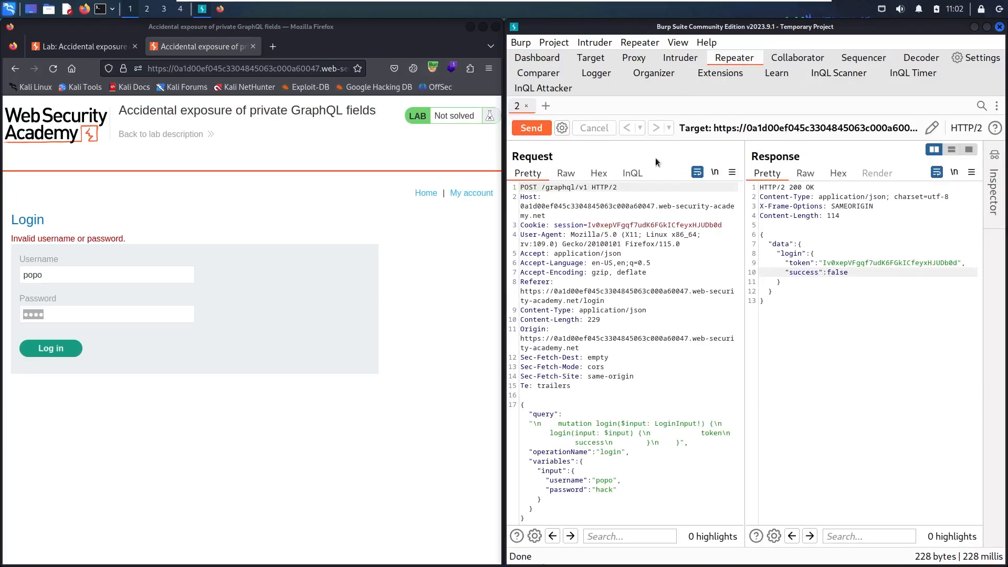
{"action": "left_click", "coordinate": [632, 173]}
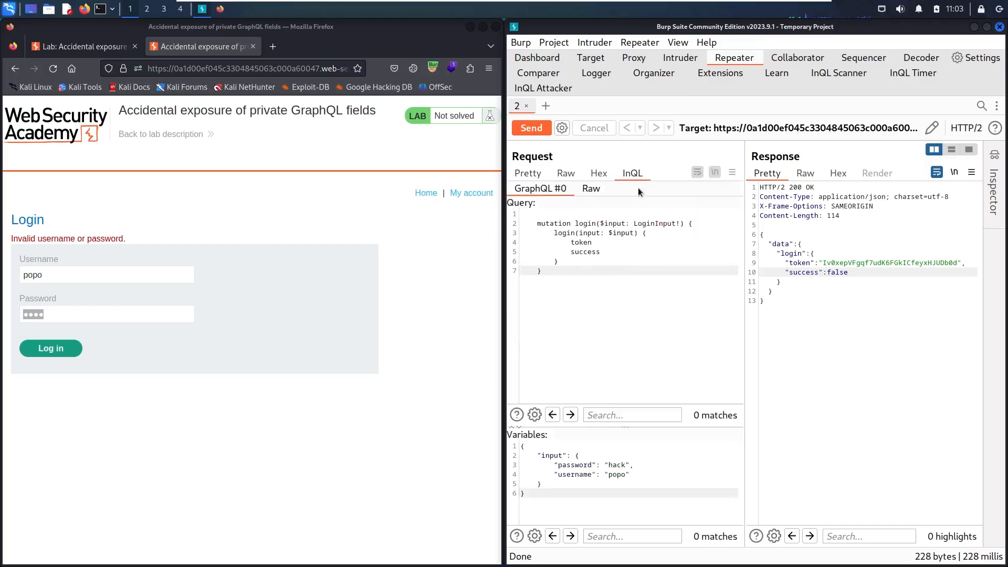
{"action": "left_click_drag", "start_coordinate": [543, 272], "coordinate": [528, 226]}
{"action": "key", "text": "ctrl+v"}
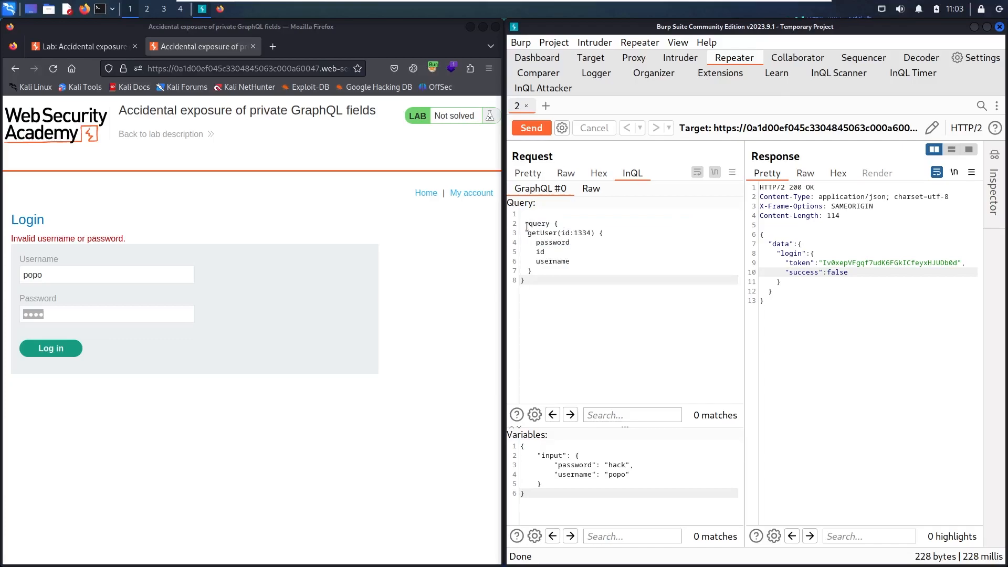
{"action": "double_click", "coordinate": [583, 234]}
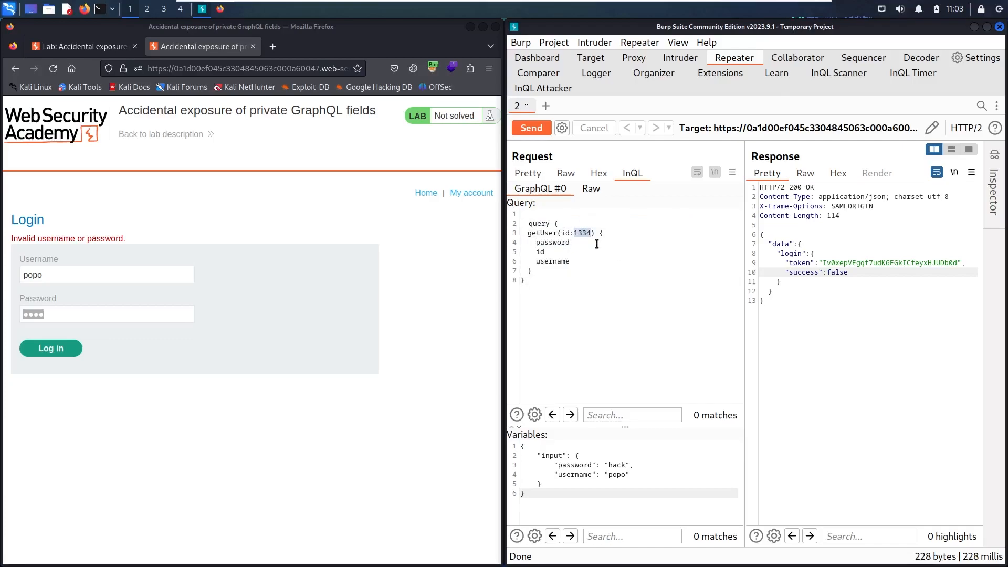
{"action": "type", "text": "1"}
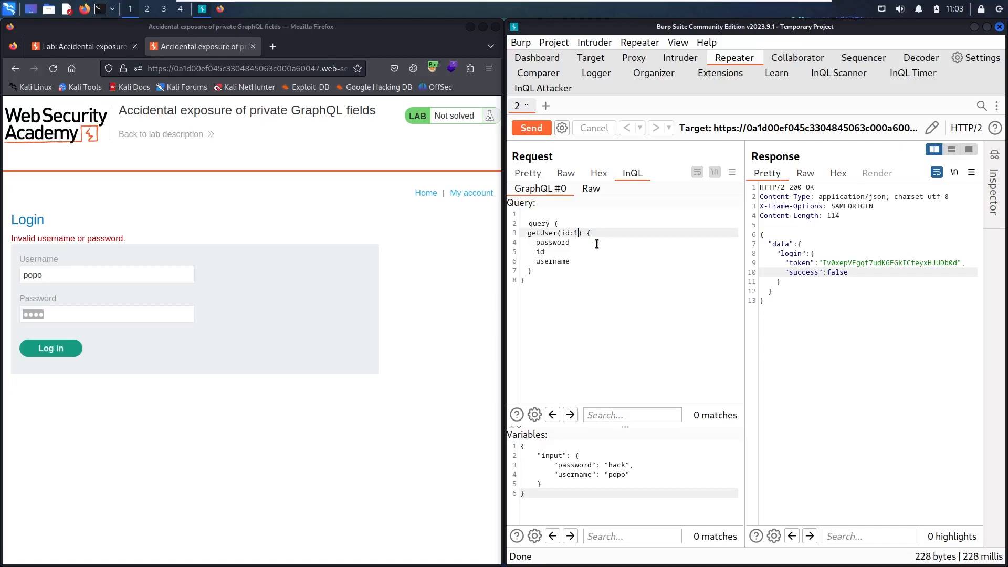
{"action": "left_click", "coordinate": [533, 128]}
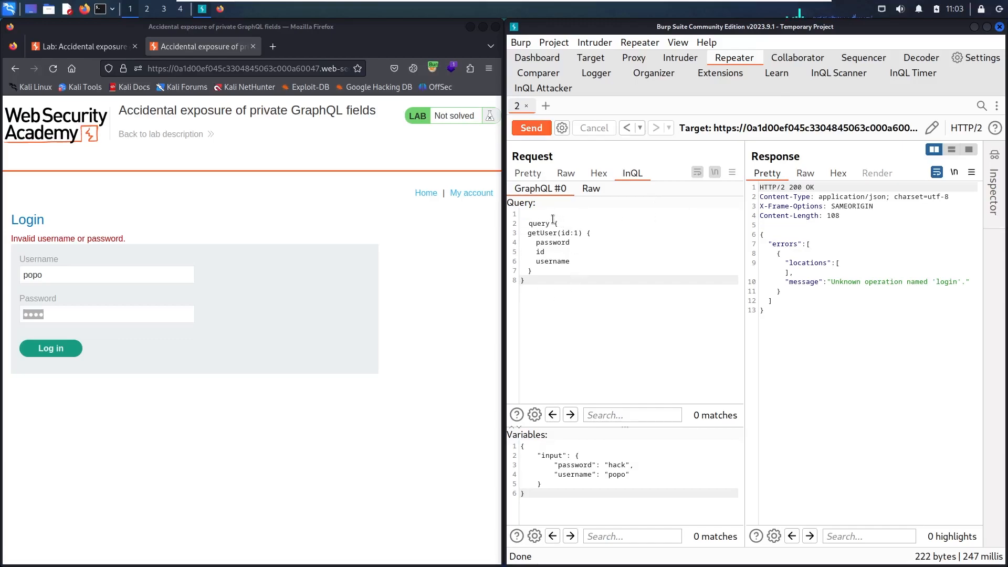
- Name the query login to satisfy the operation-name error and resend, leaking the administrator password
{"action": "double_click", "coordinate": [945, 282]}
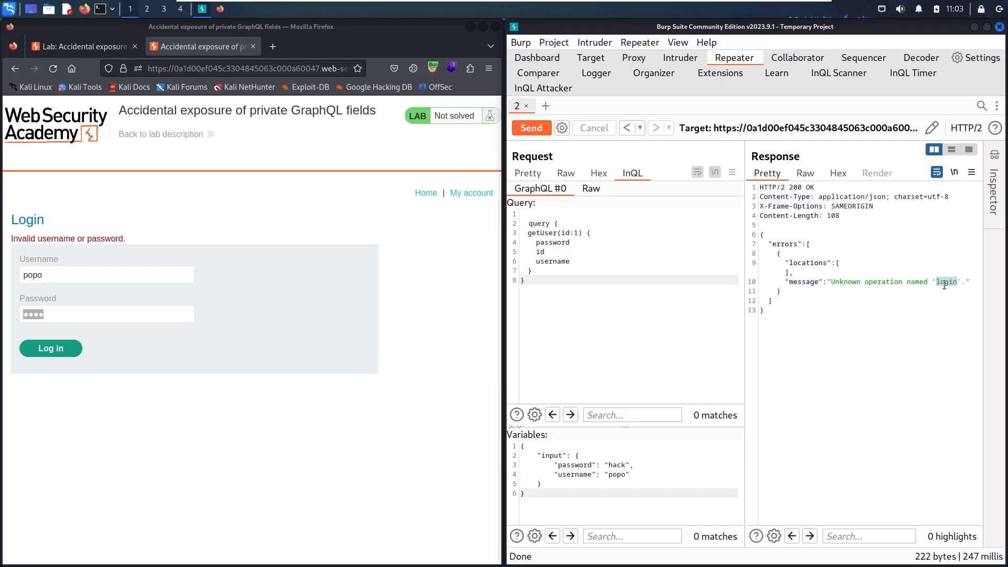
{"action": "left_click", "coordinate": [557, 224]}
{"action": "type", "text": "login"}
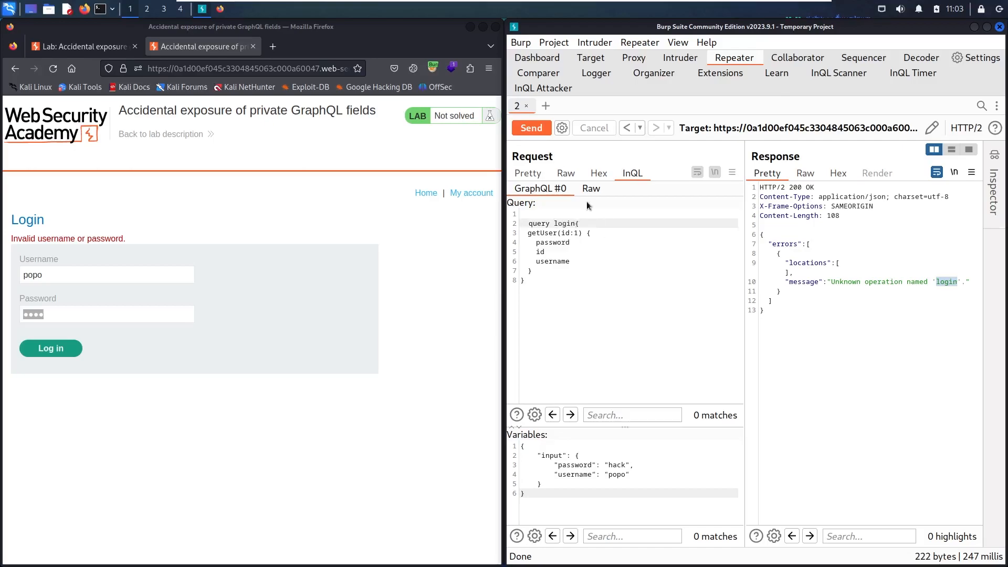
{"action": "left_click", "coordinate": [532, 128]}
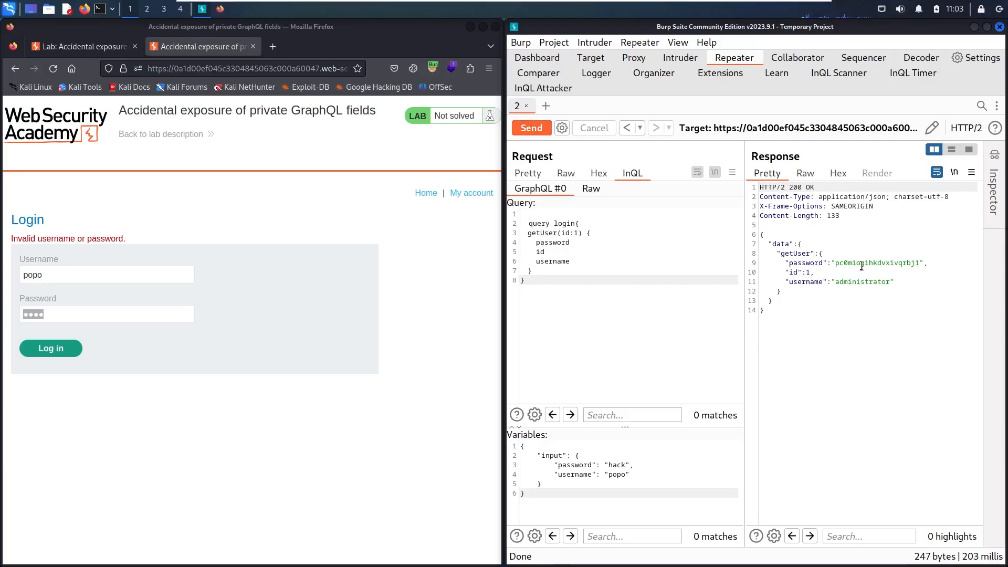
- Query getUser for ids 2, 3 and 4, the last returning null
{"action": "double_click", "coordinate": [577, 234]}
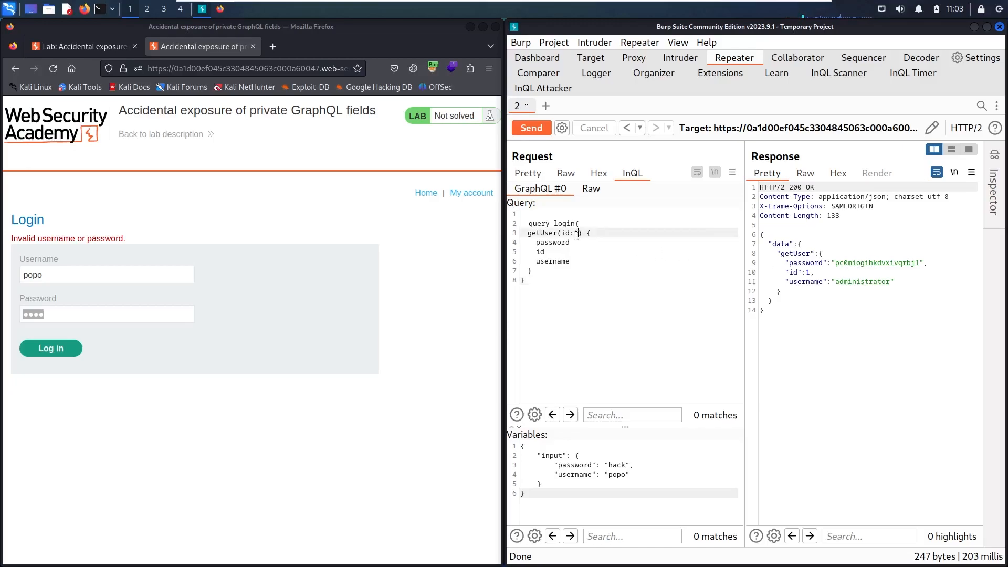
{"action": "type", "text": "2"}
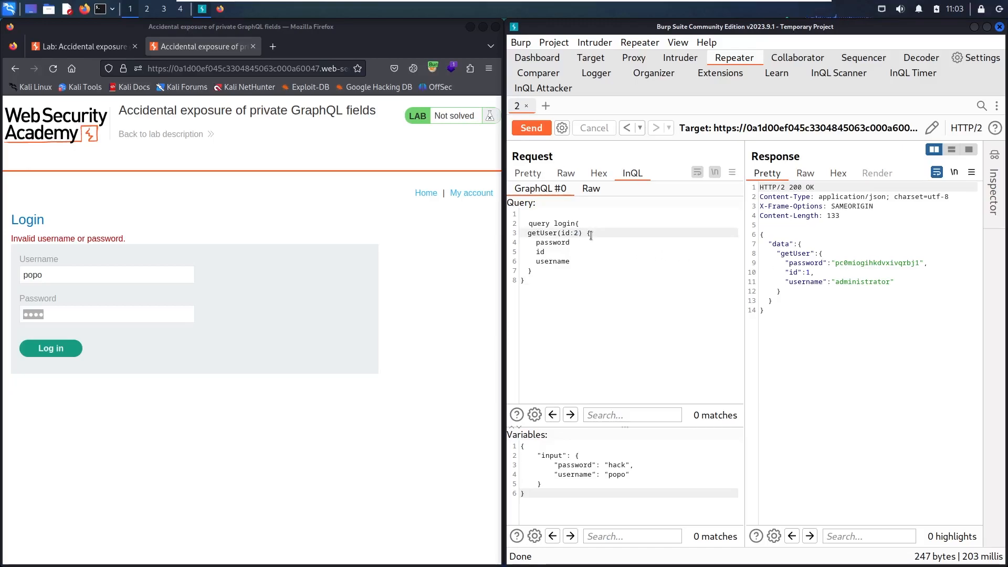
{"action": "left_click", "coordinate": [531, 128]}
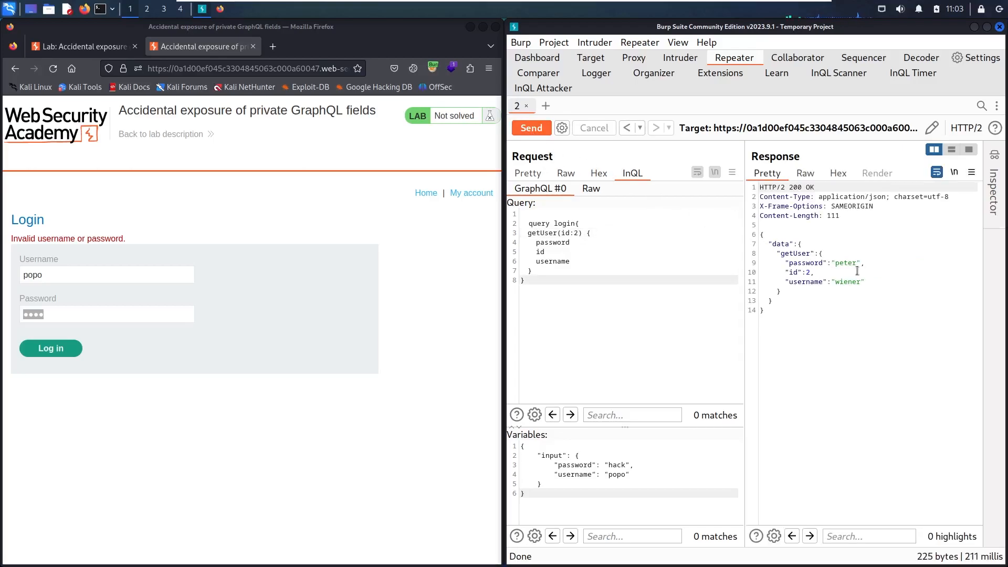
{"action": "double_click", "coordinate": [576, 234]}
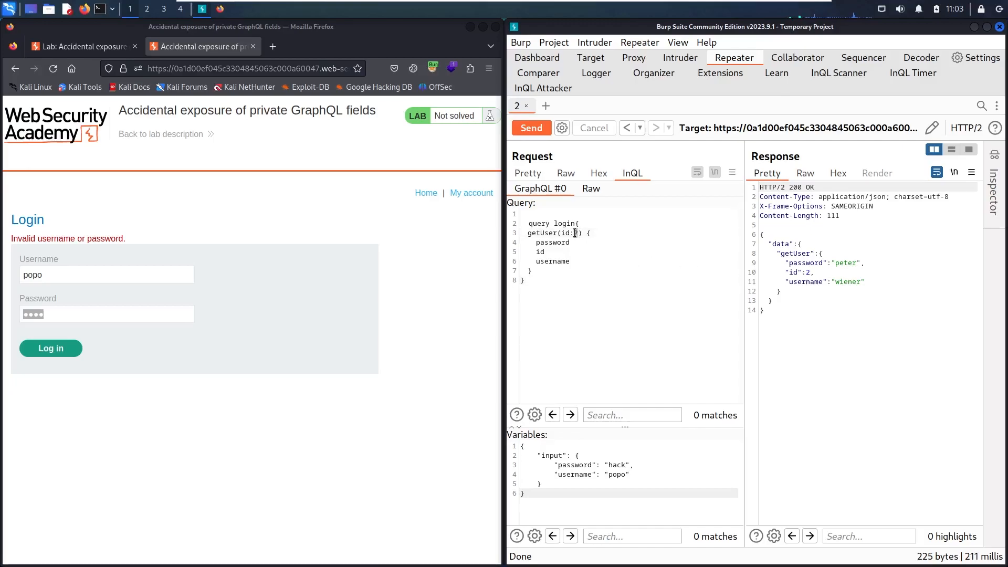
{"action": "type", "text": "3"}
{"action": "left_click", "coordinate": [539, 130]}
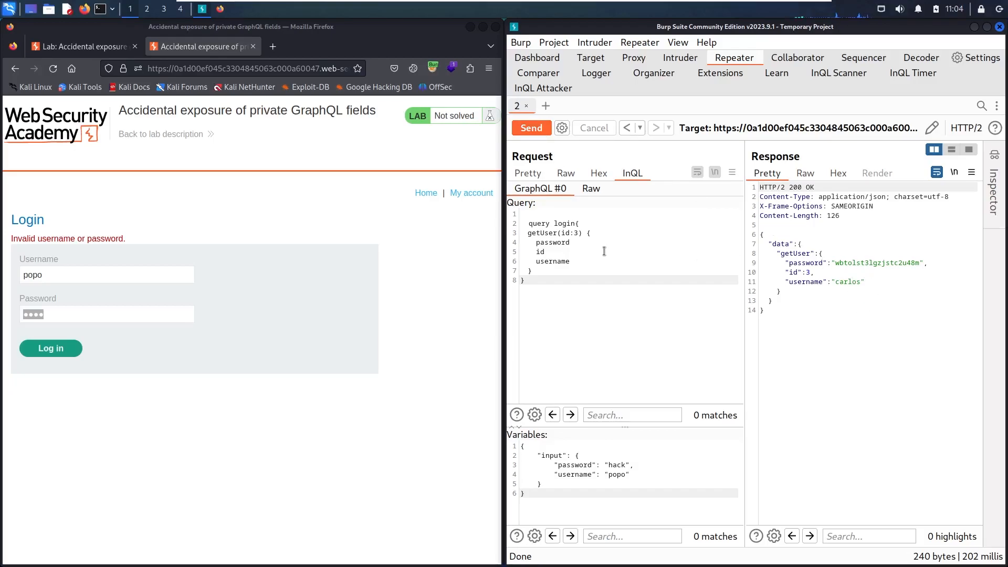
{"action": "left_click", "coordinate": [575, 234]}
{"action": "key", "text": "BackSpace"}
{"action": "type", "text": "4"}
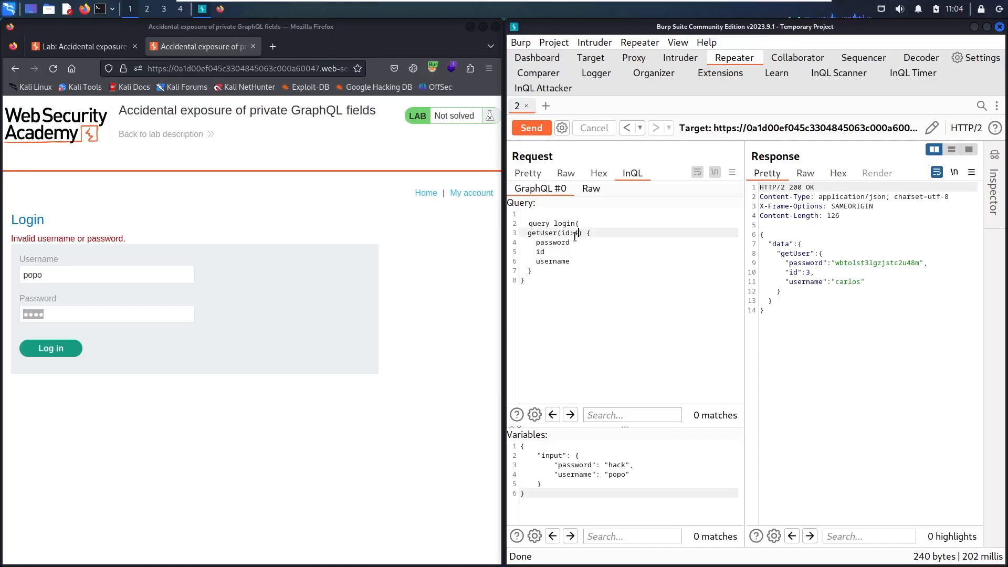
{"action": "left_click", "coordinate": [533, 128]}
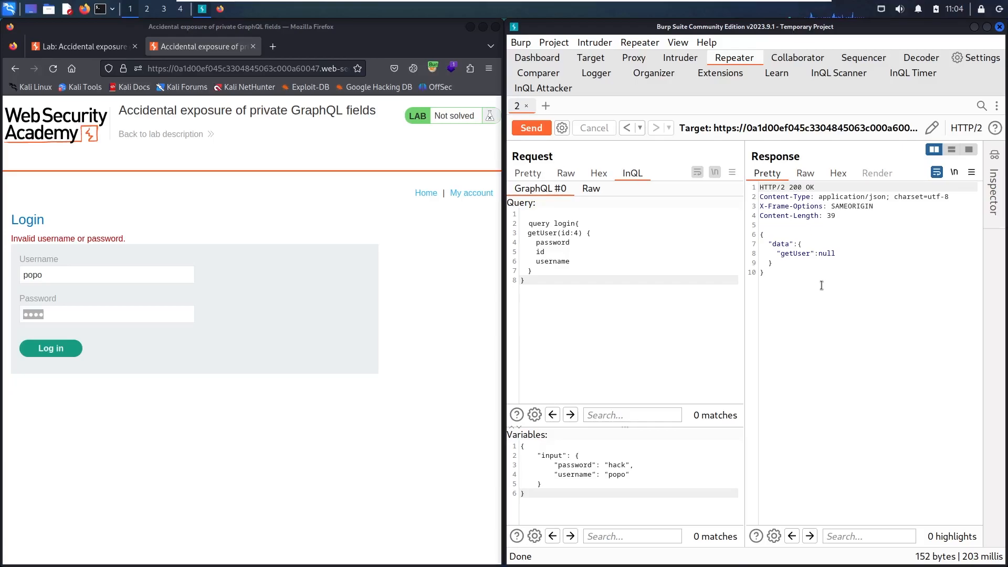
- Set the id back to 1 and fetch the administrator record again
{"action": "left_click", "coordinate": [578, 233]}
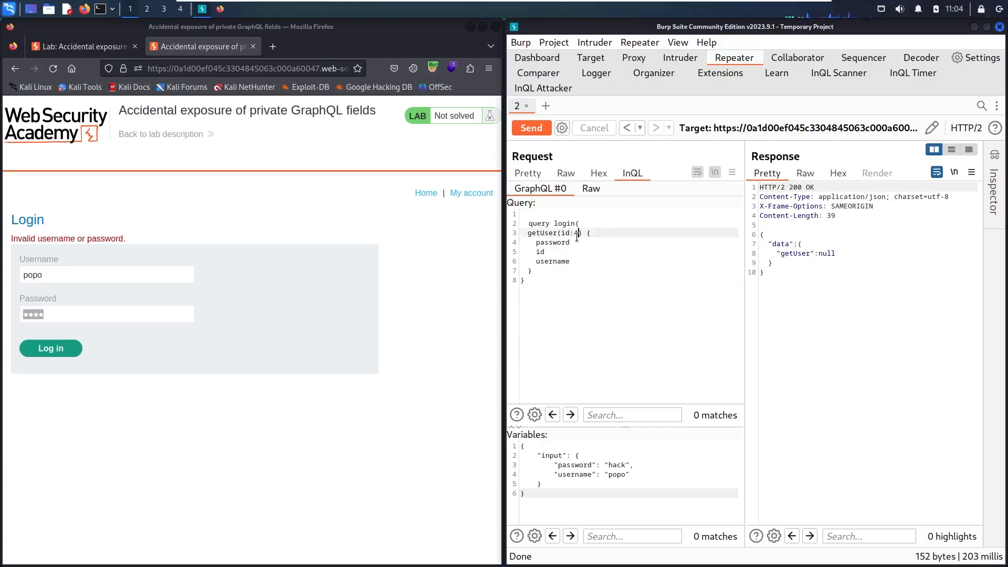
{"action": "key", "text": "BackSpace"}
{"action": "type", "text": "1"}
{"action": "left_click", "coordinate": [533, 128]}
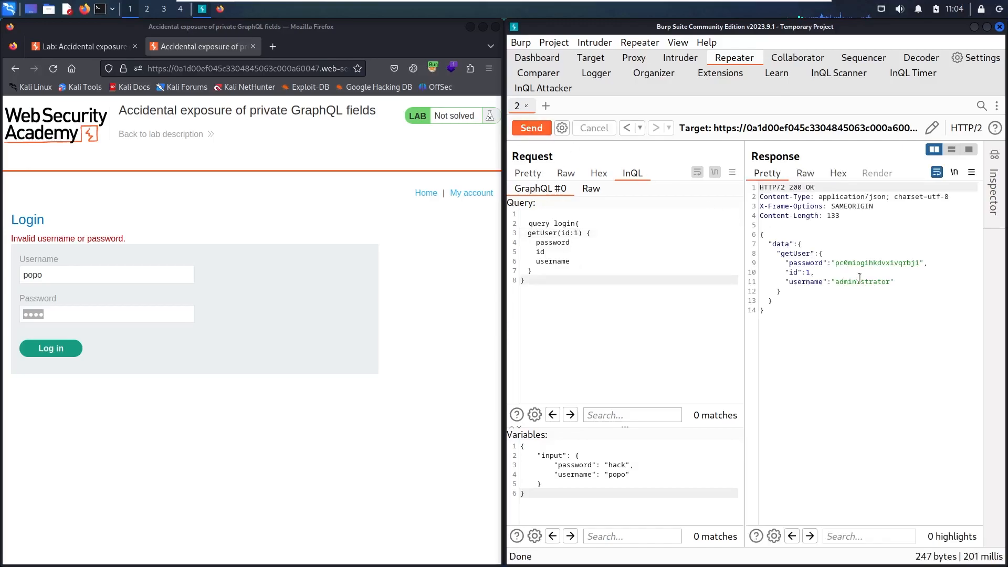
- Paste administrator and the leaked password into the login form, log in and enter the Admin panel
{"action": "double_click", "coordinate": [859, 281]}
{"action": "key", "text": "ctrl+c"}
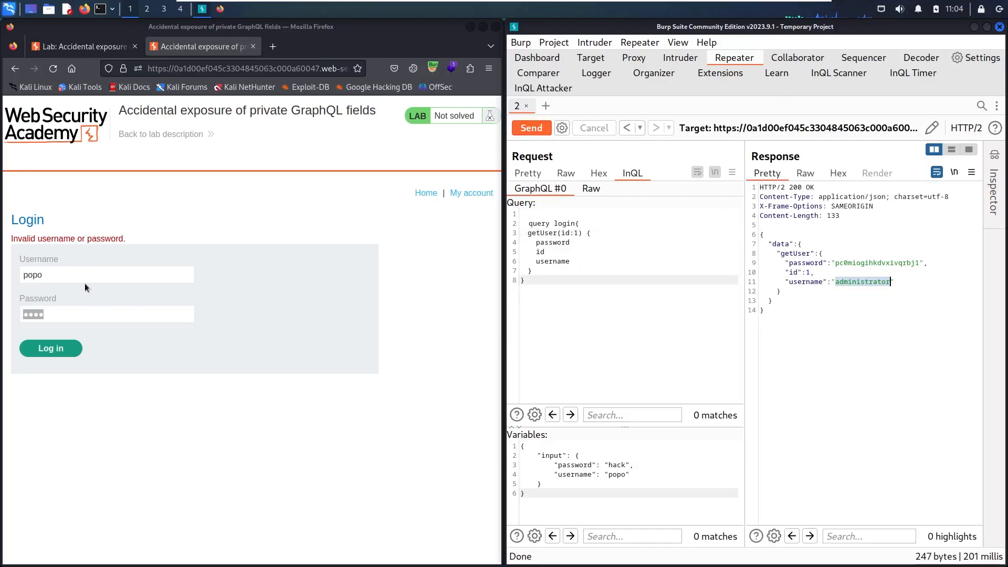
{"action": "double_click", "coordinate": [84, 277]}
{"action": "key", "text": "ctrl+v"}
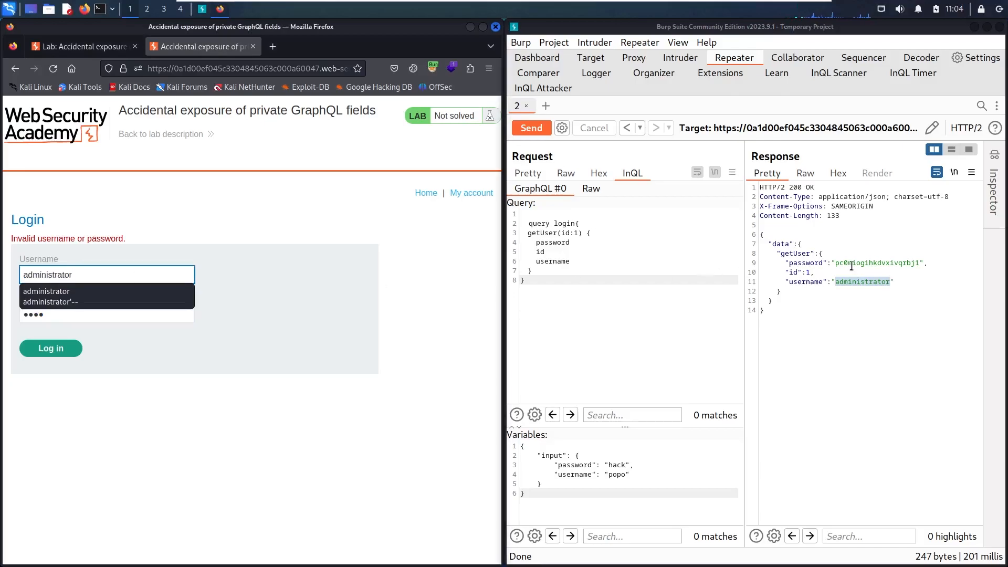
{"action": "double_click", "coordinate": [875, 262]}
{"action": "double_click", "coordinate": [126, 313]}
{"action": "key", "text": "ctrl+v"}
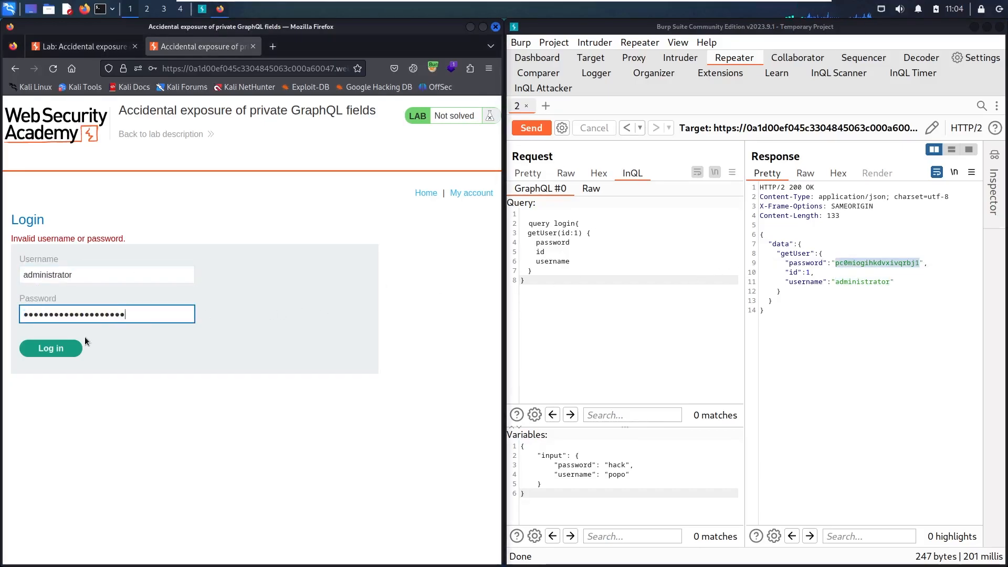
{"action": "left_click", "coordinate": [50, 349]}
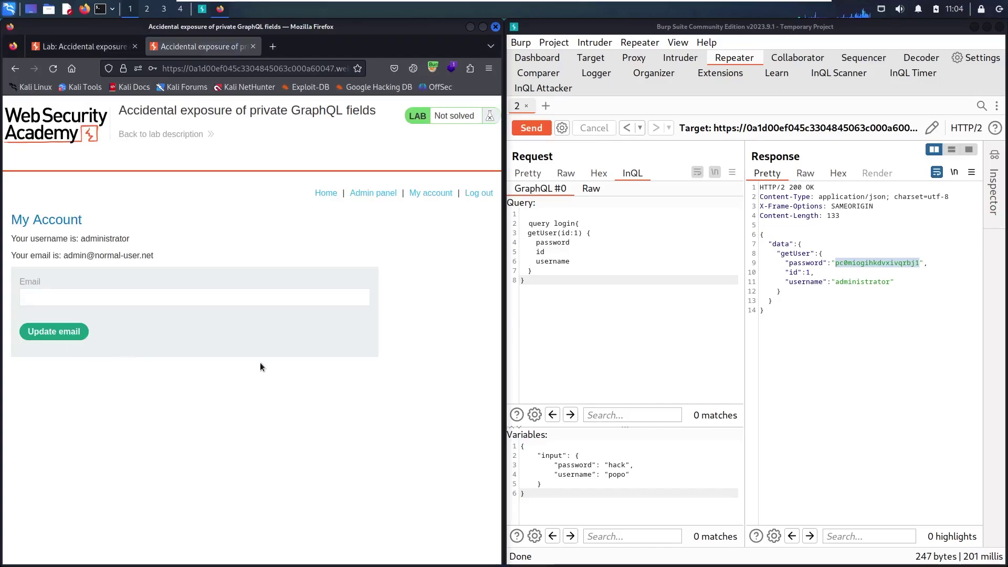
{"action": "left_click", "coordinate": [373, 192]}
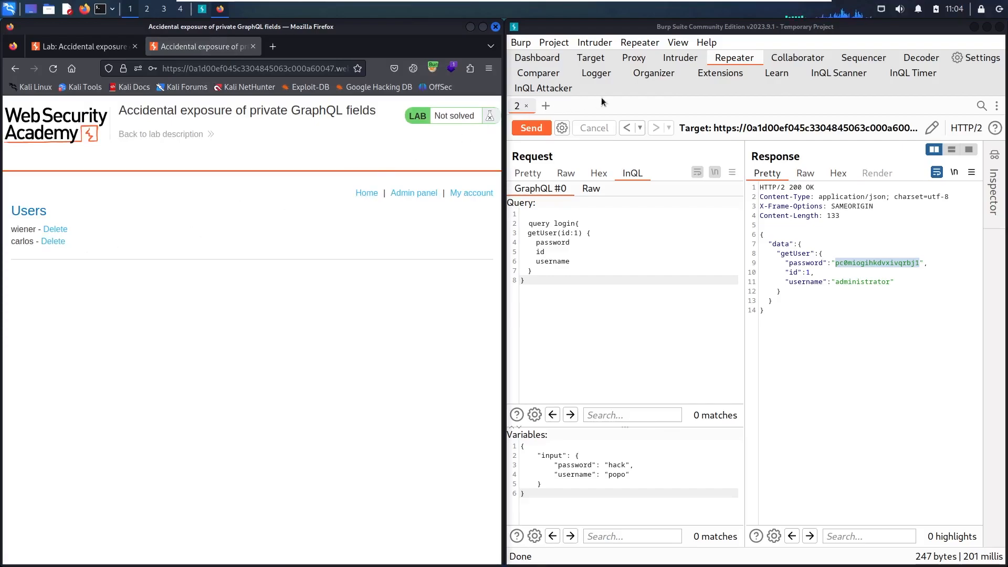
- Expand the scanned mutation branch and view the login and changeEmail mutations
{"action": "left_click", "coordinate": [822, 72]}
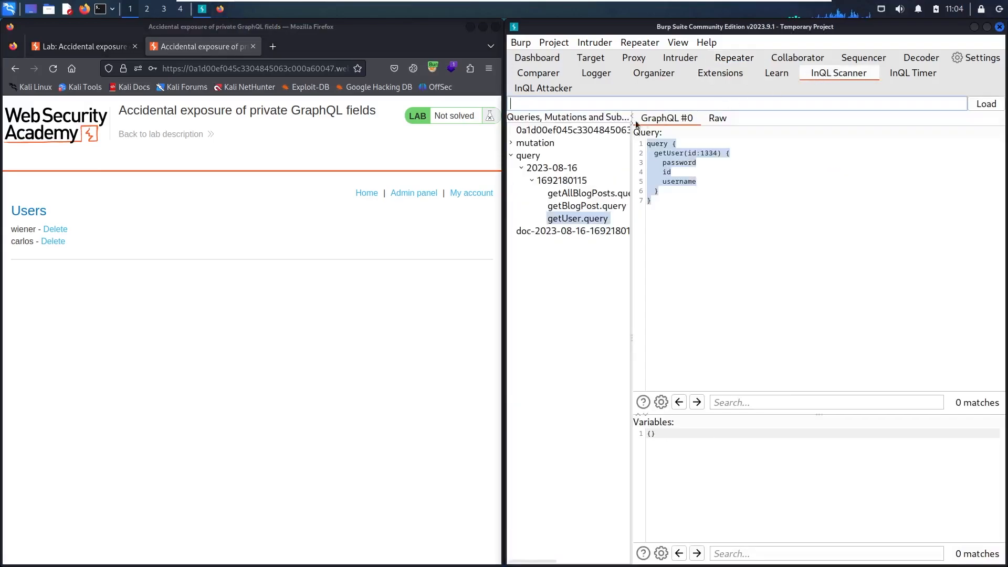
{"action": "left_click", "coordinate": [511, 142]}
{"action": "left_click", "coordinate": [522, 156]}
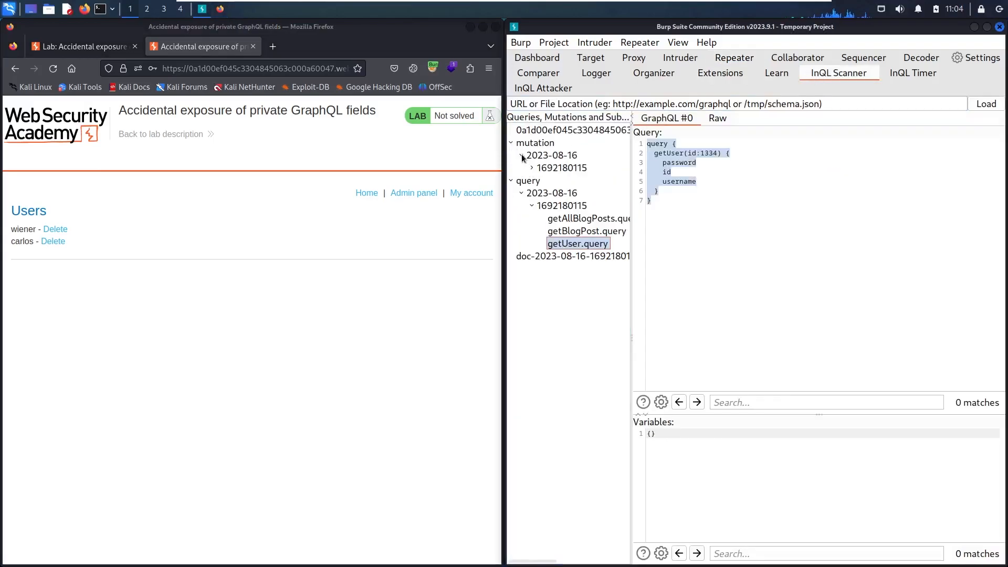
{"action": "left_click", "coordinate": [531, 168]}
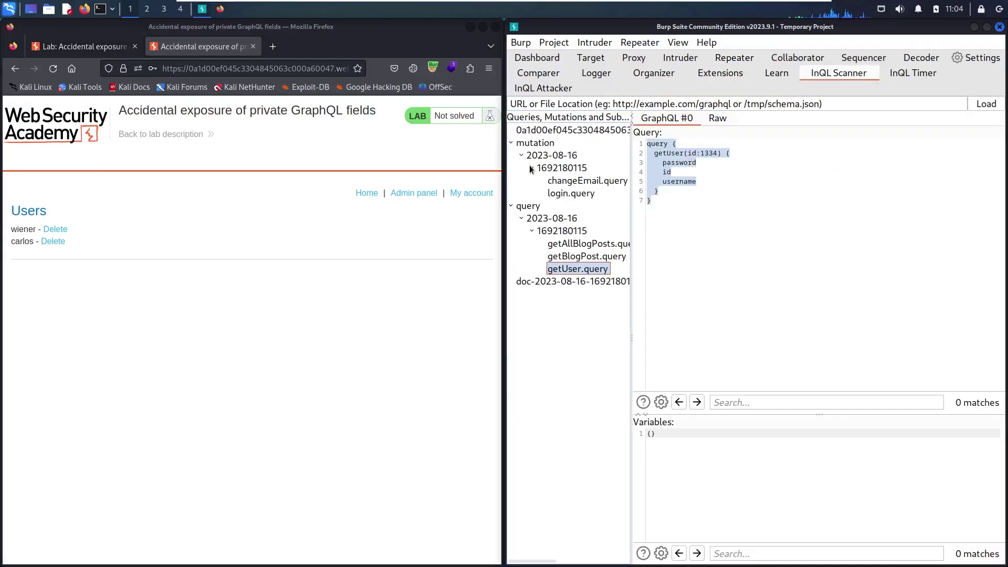
{"action": "left_click", "coordinate": [571, 193]}
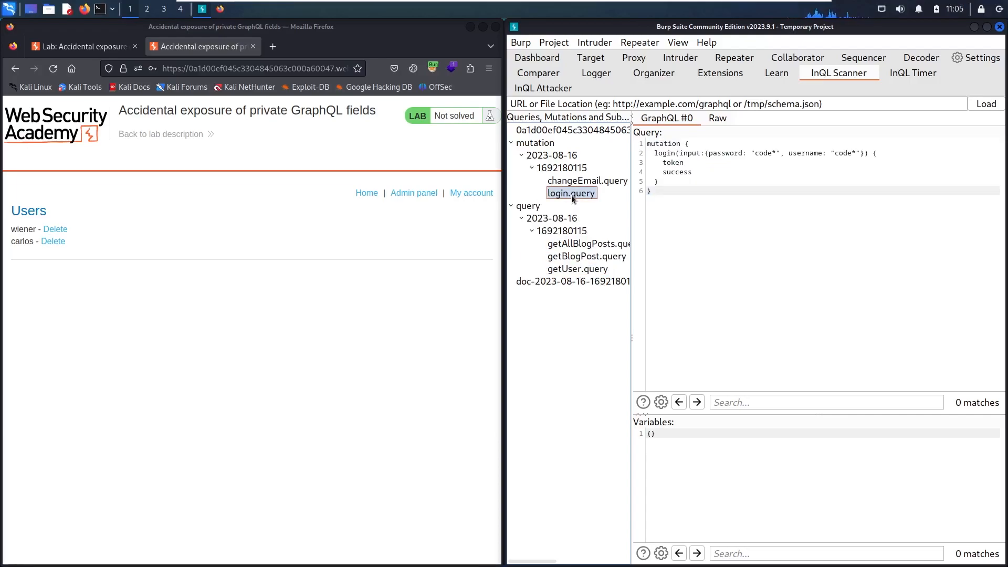
{"action": "left_click", "coordinate": [596, 181]}
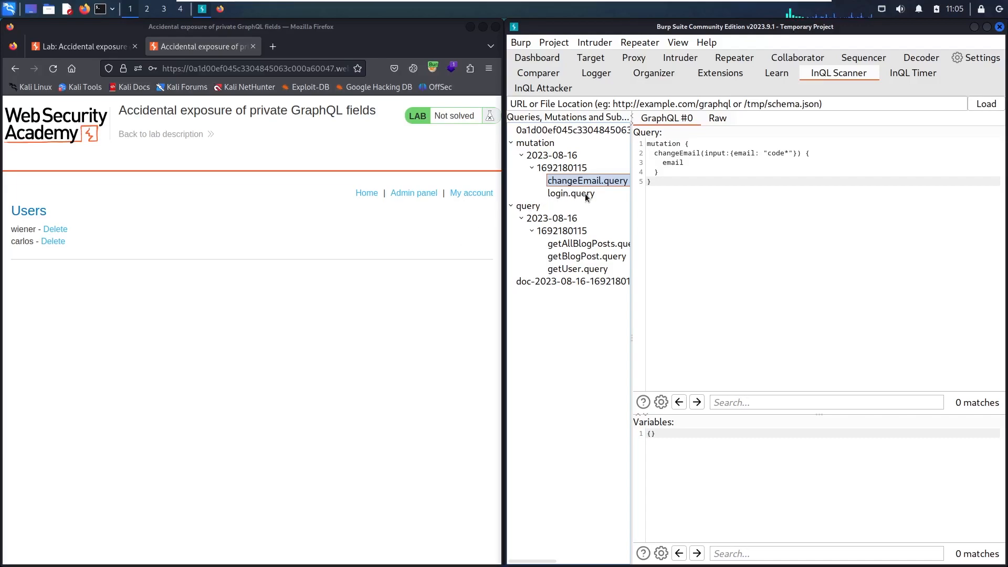
- Delete carlos from the admin panel's user list, solving the lab
{"action": "left_click", "coordinate": [55, 242]}
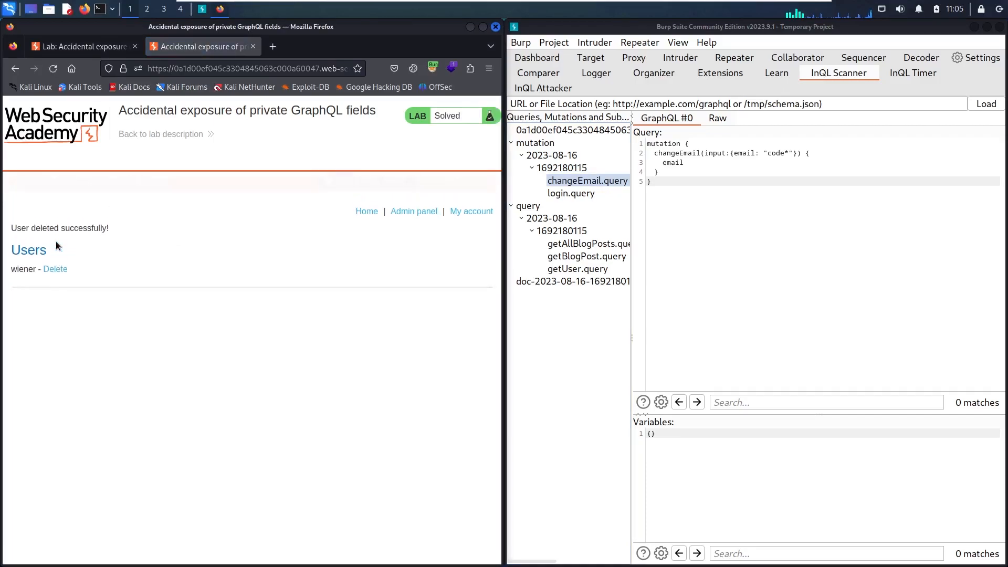